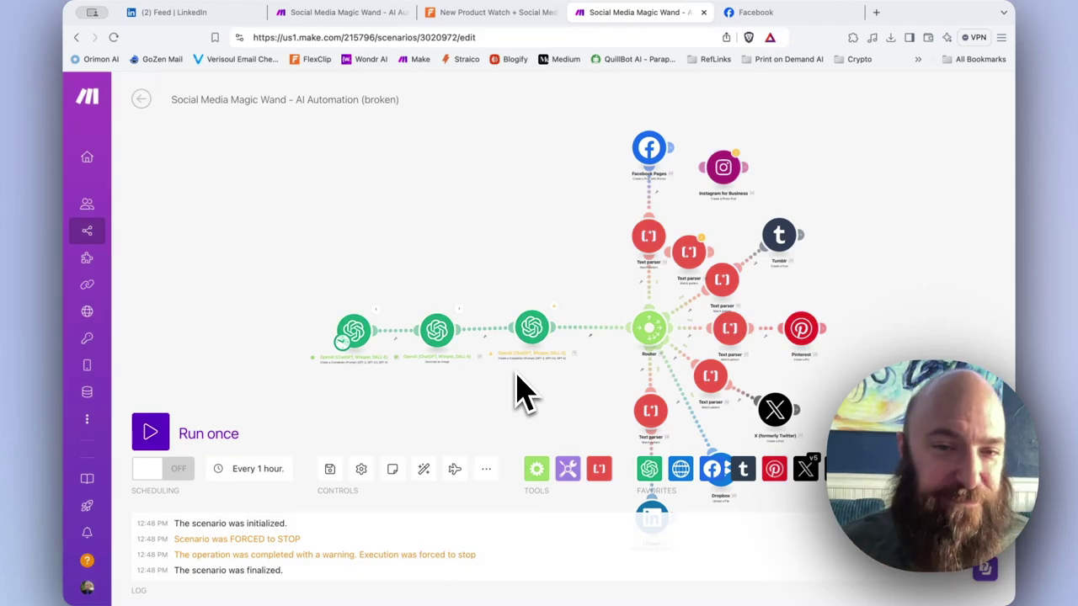
- Add an HTTP Get a file module to the scenario with an automatic connection, leaving its URL empty
{"action": "right_click", "coordinate": [512, 212]}
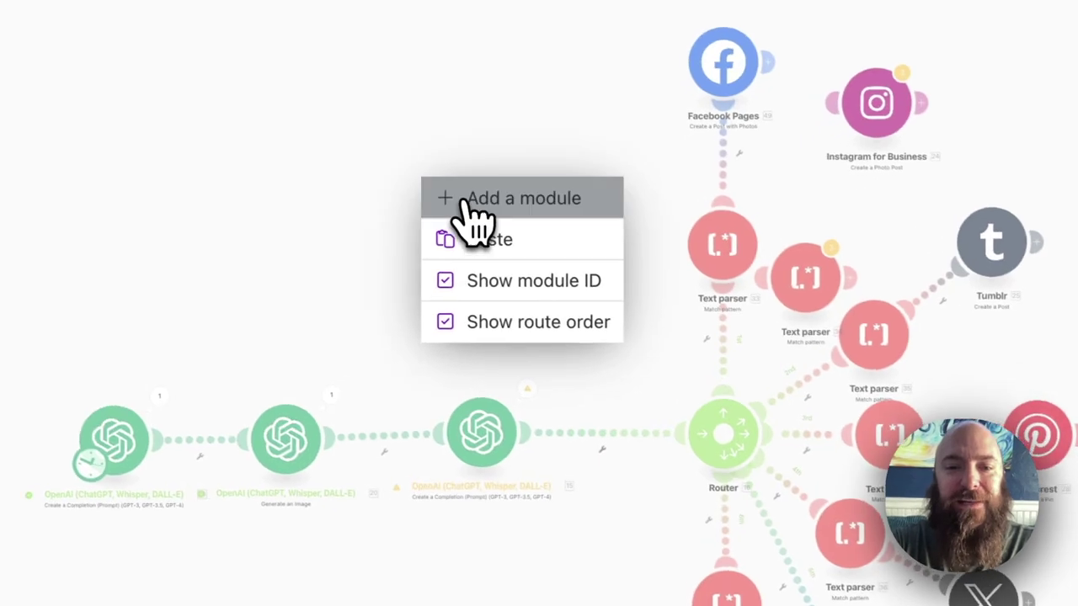
{"action": "left_click", "coordinate": [507, 215]}
{"action": "left_click", "coordinate": [421, 181]}
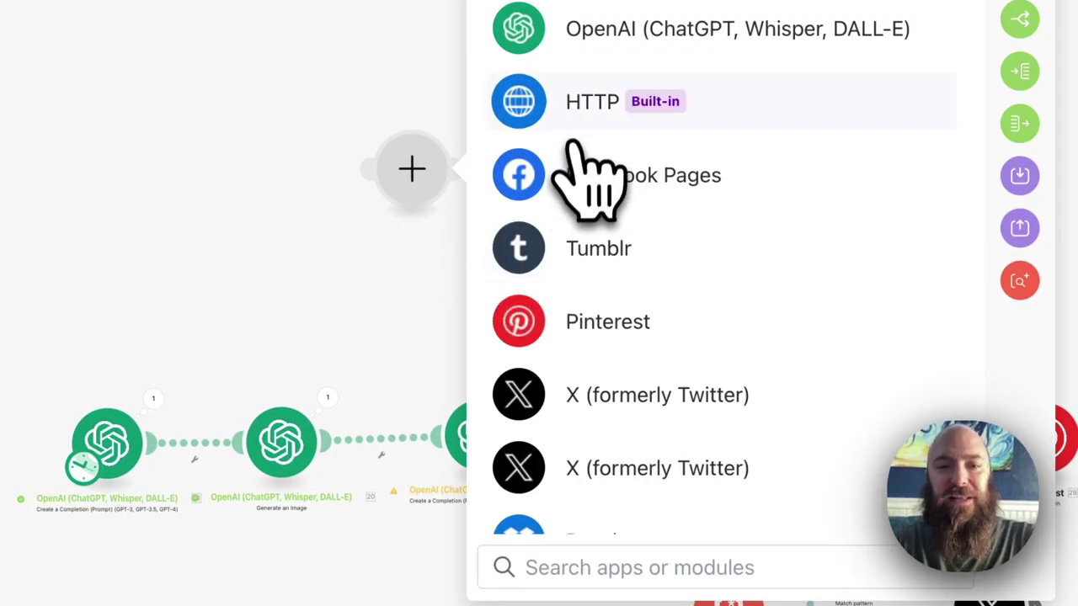
{"action": "left_click", "coordinate": [578, 529]}
{"action": "type", "text": "http"}
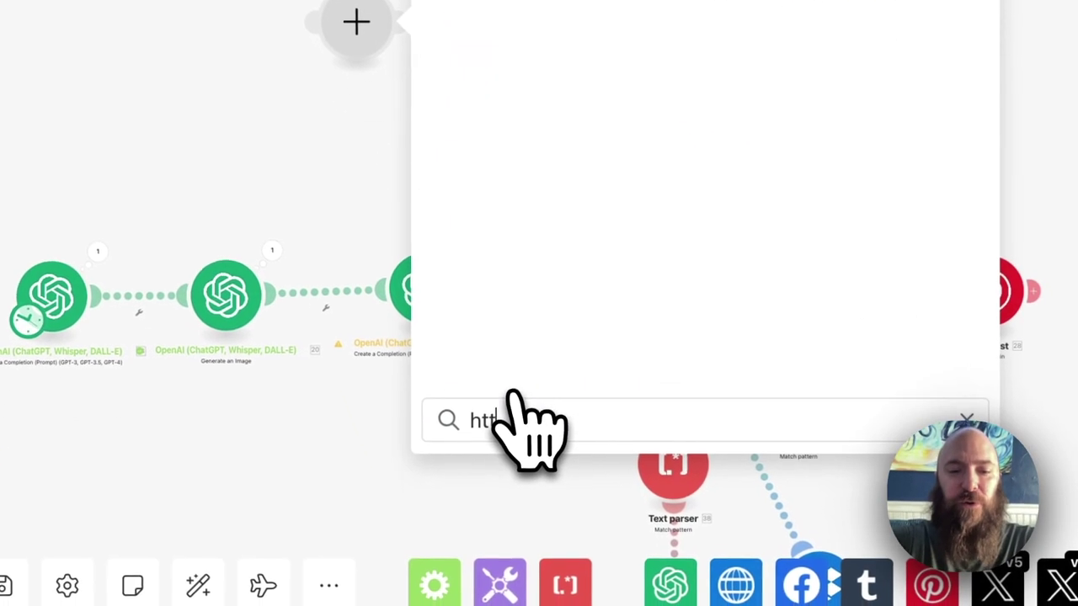
{"action": "key", "text": "BackSpace"}
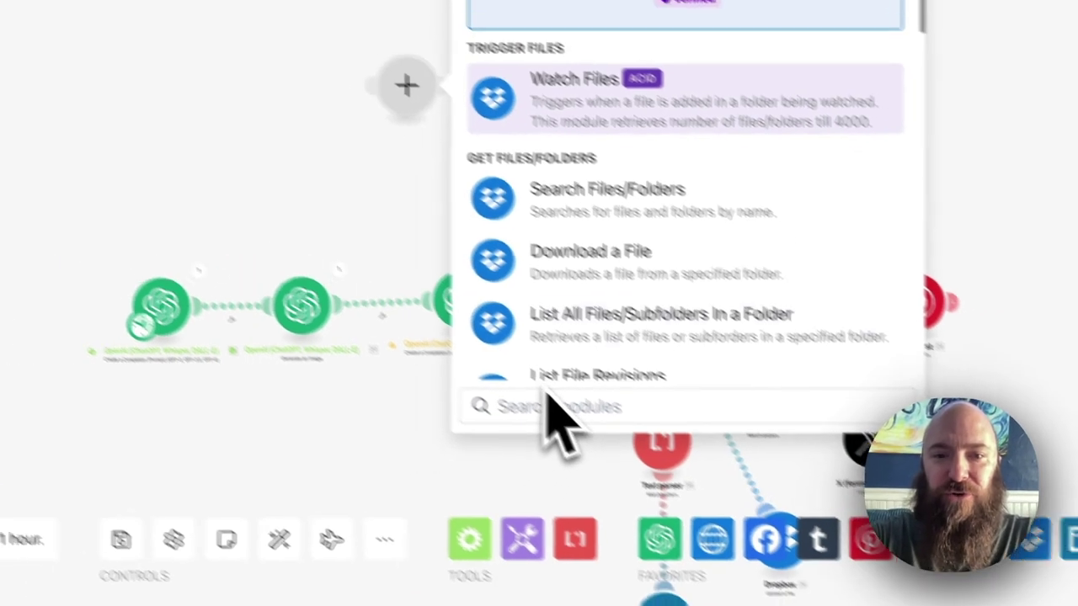
{"action": "left_click", "coordinate": [549, 69]}
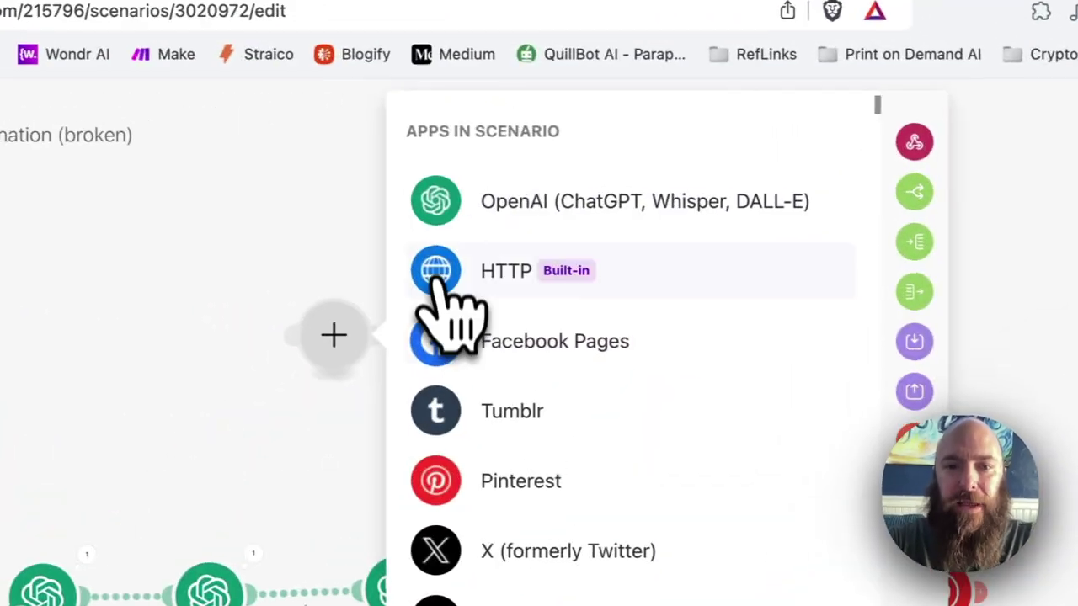
{"action": "left_click", "coordinate": [439, 278]}
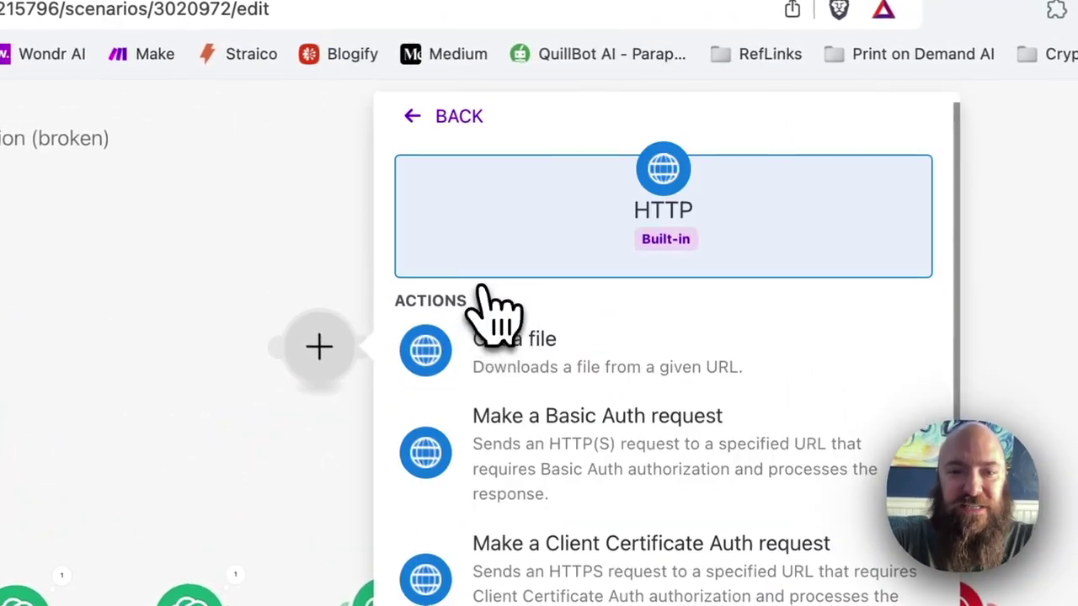
{"action": "left_click", "coordinate": [509, 320]}
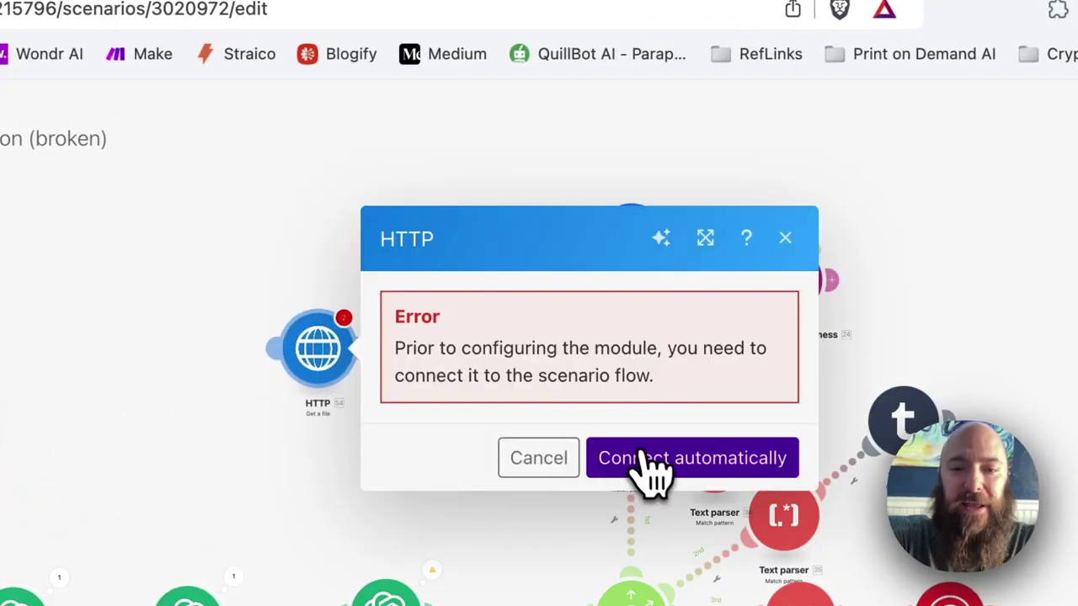
{"action": "left_click", "coordinate": [645, 457]}
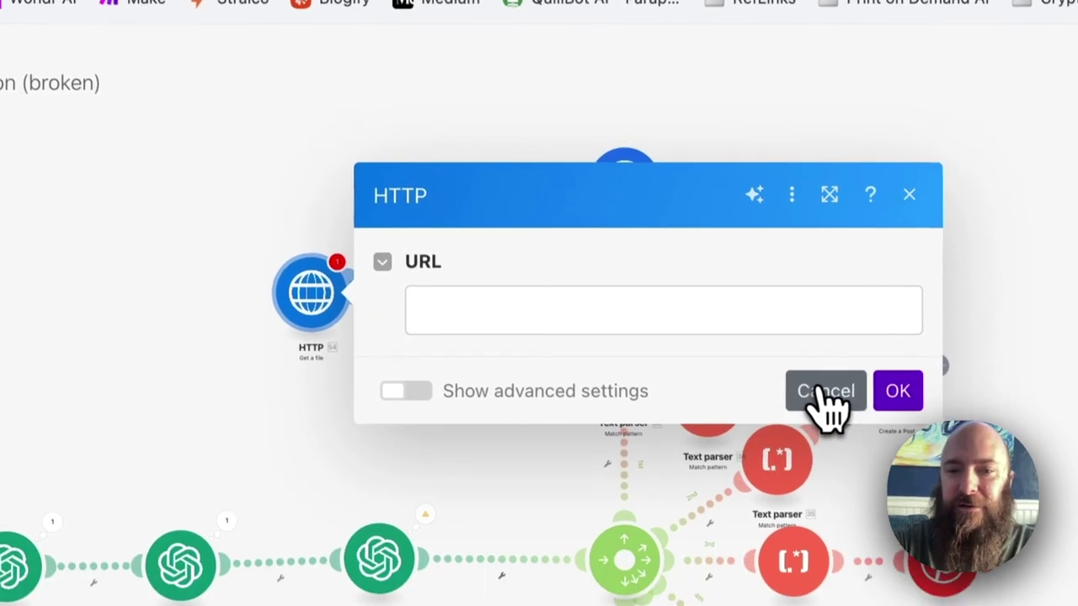
{"action": "left_click", "coordinate": [832, 446]}
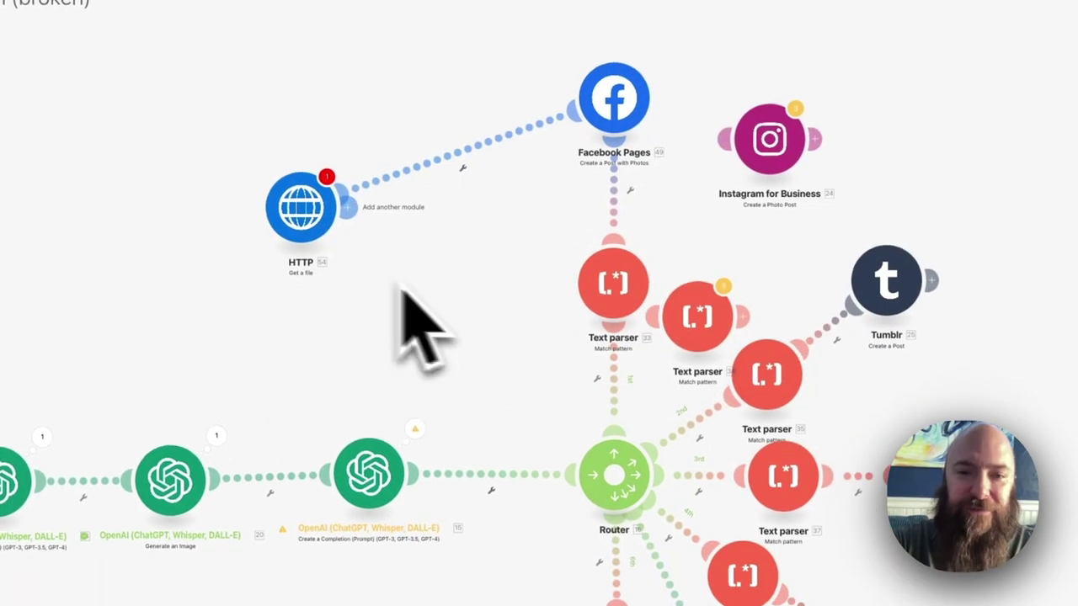
- Unlink the HTTP module from Facebook Pages and insert it between the last OpenAI module and the router
{"action": "left_click", "coordinate": [467, 162]}
{"action": "left_click", "coordinate": [463, 226]}
{"action": "left_click_drag", "start_coordinate": [498, 449], "coordinate": [509, 474]}
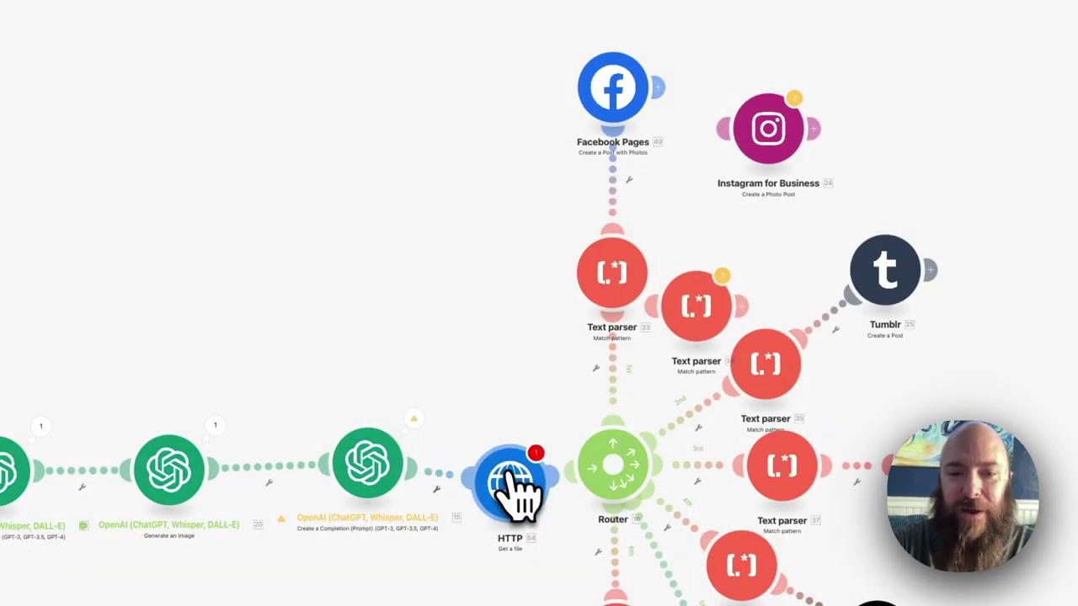
- Reposition the OpenAI modules so the chain leading to the HTTP module is more evenly spaced
{"action": "left_click_drag", "start_coordinate": [396, 472], "coordinate": [347, 471]}
{"action": "left_click_drag", "start_coordinate": [176, 468], "coordinate": [137, 467]}
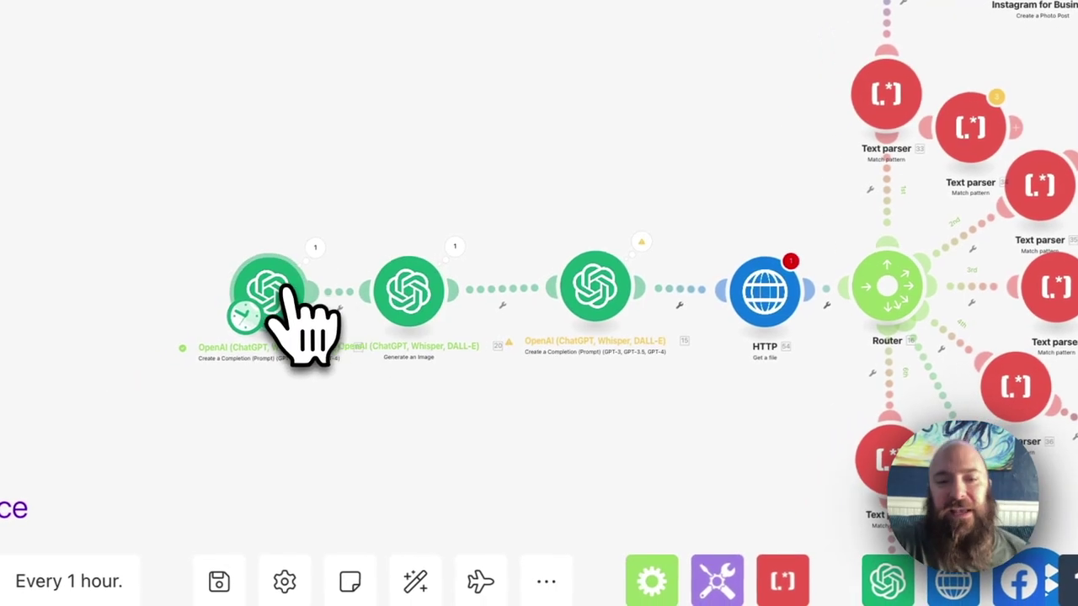
{"action": "left_click_drag", "start_coordinate": [297, 316], "coordinate": [298, 315]}
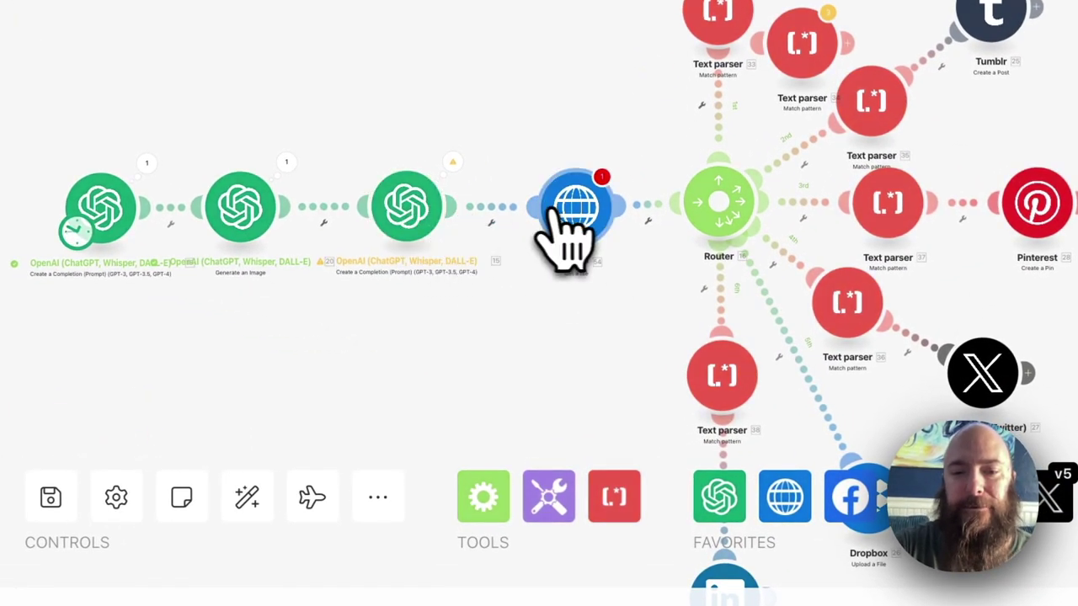
- Map the HTTP module's URL to the File Name from the Generate an Image module's Data array and save it
{"action": "left_click", "coordinate": [580, 211]}
{"action": "left_click", "coordinate": [758, 227]}
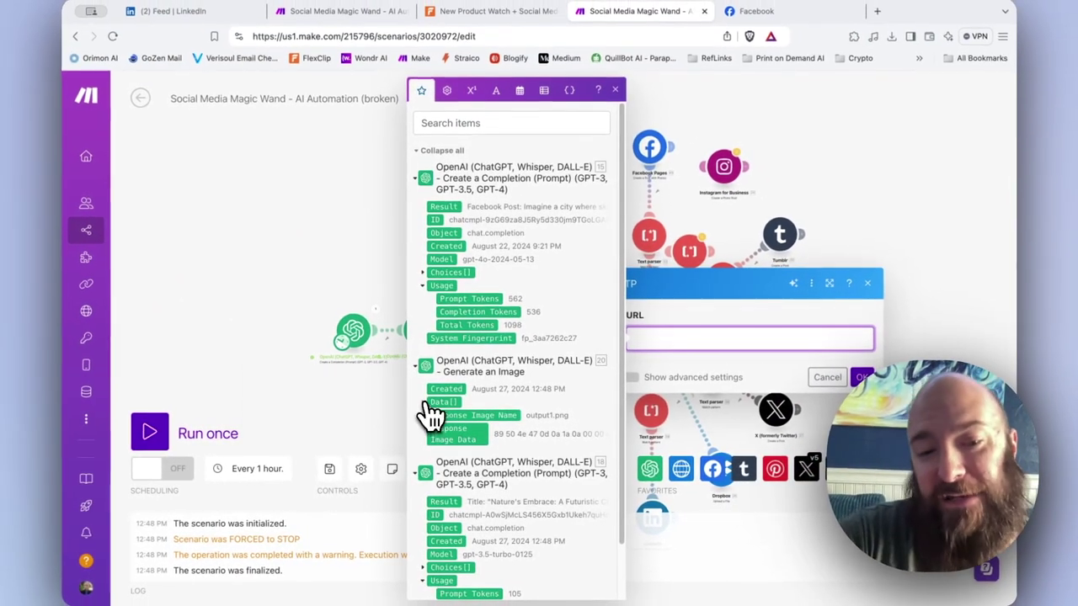
{"action": "left_click", "coordinate": [432, 403]}
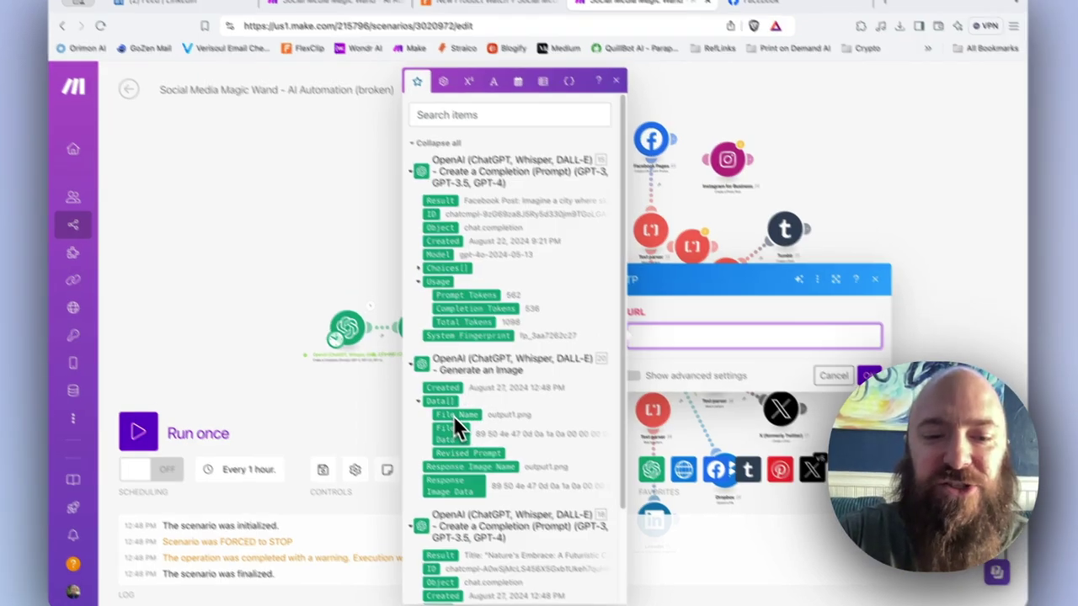
{"action": "left_click", "coordinate": [462, 416]}
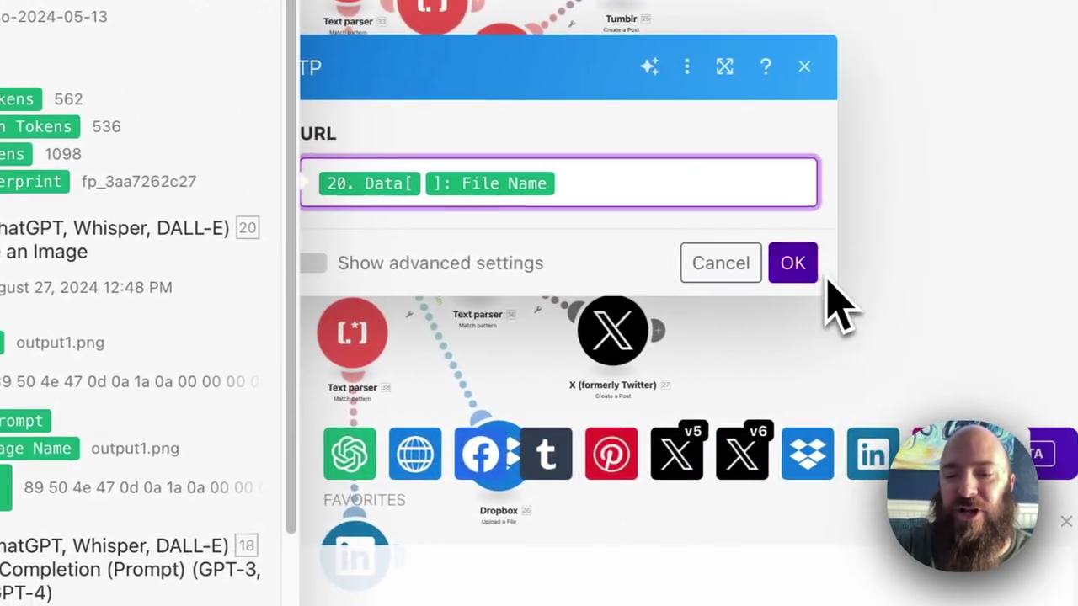
{"action": "left_click", "coordinate": [918, 267]}
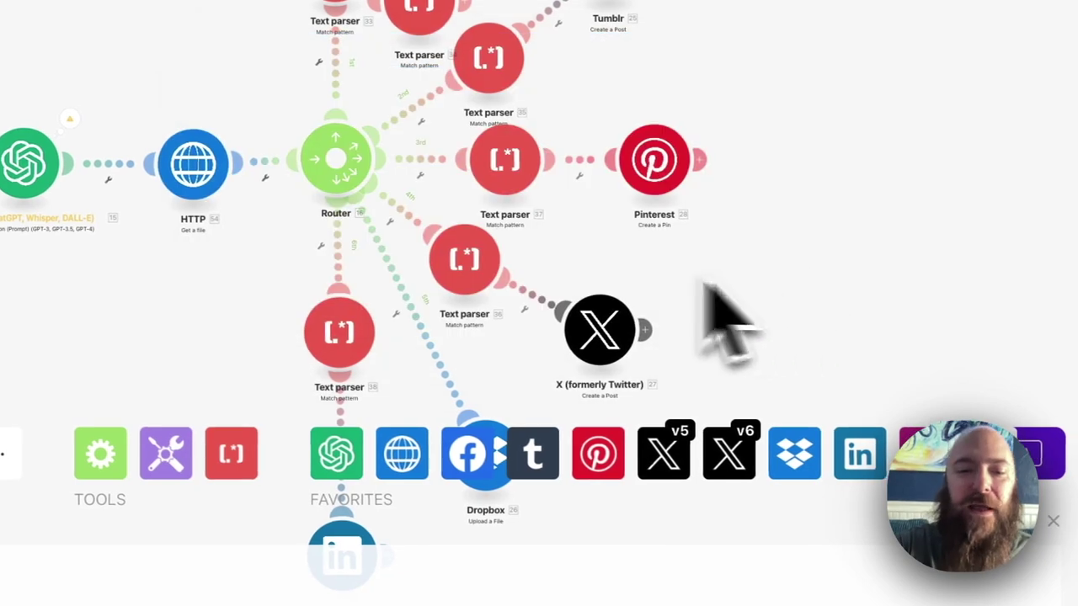
- Unlink the router from the HTTP module
{"action": "left_click", "coordinate": [729, 288]}
{"action": "left_click", "coordinate": [716, 357]}
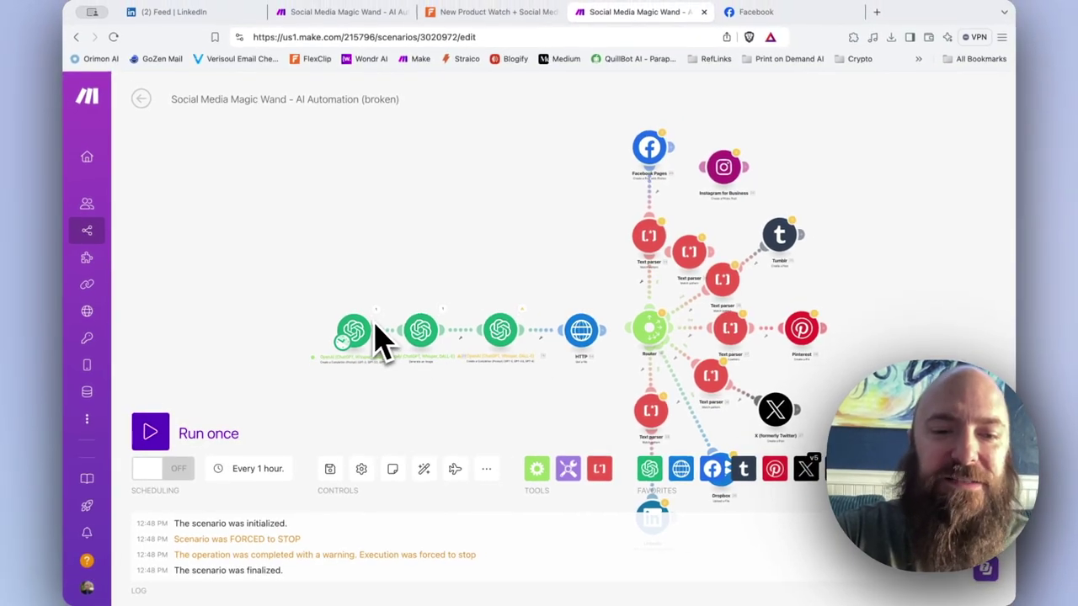
- Set the Response Format of the OpenAI Generate an Image module to URL and save the module
{"action": "left_click", "coordinate": [430, 337]}
{"action": "scroll", "coordinate": [450, 395], "scroll_direction": "down", "scroll_amount": 5}
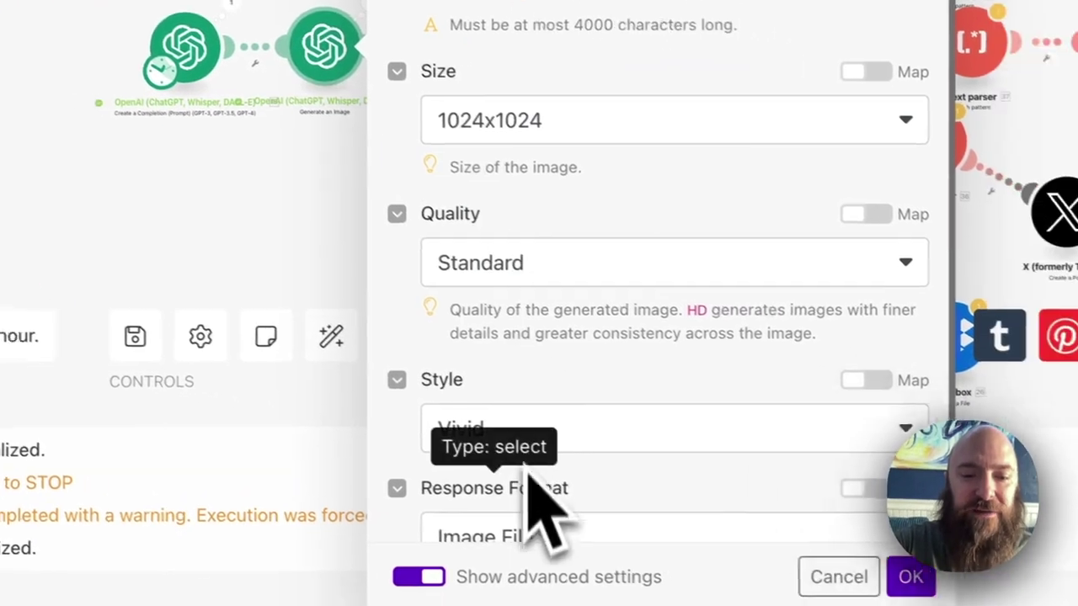
{"action": "scroll", "coordinate": [526, 471], "scroll_direction": "down", "scroll_amount": 2}
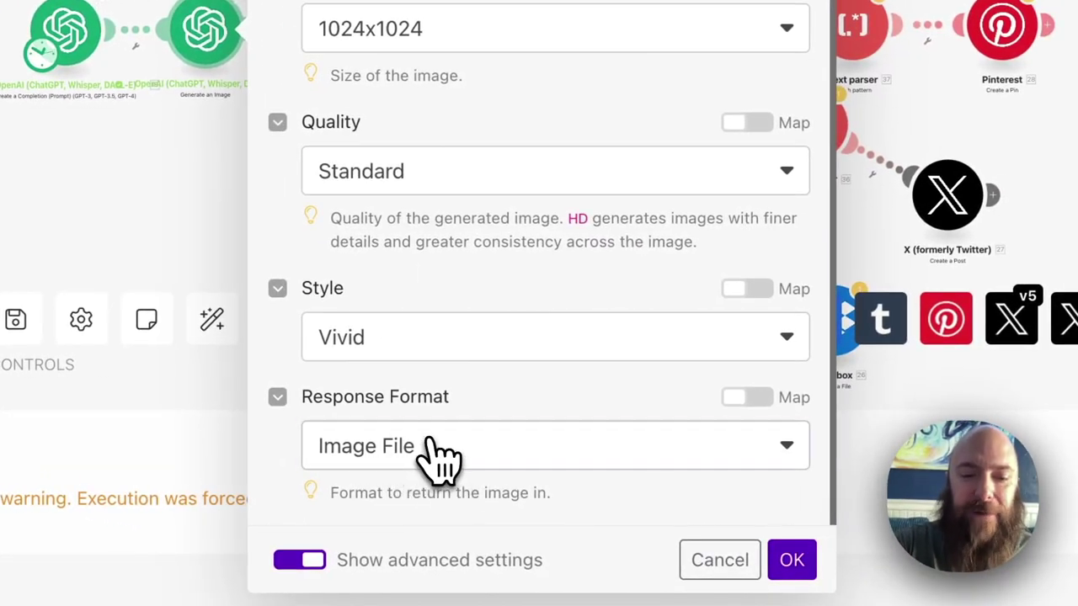
{"action": "left_click", "coordinate": [438, 459]}
{"action": "left_click", "coordinate": [387, 486]}
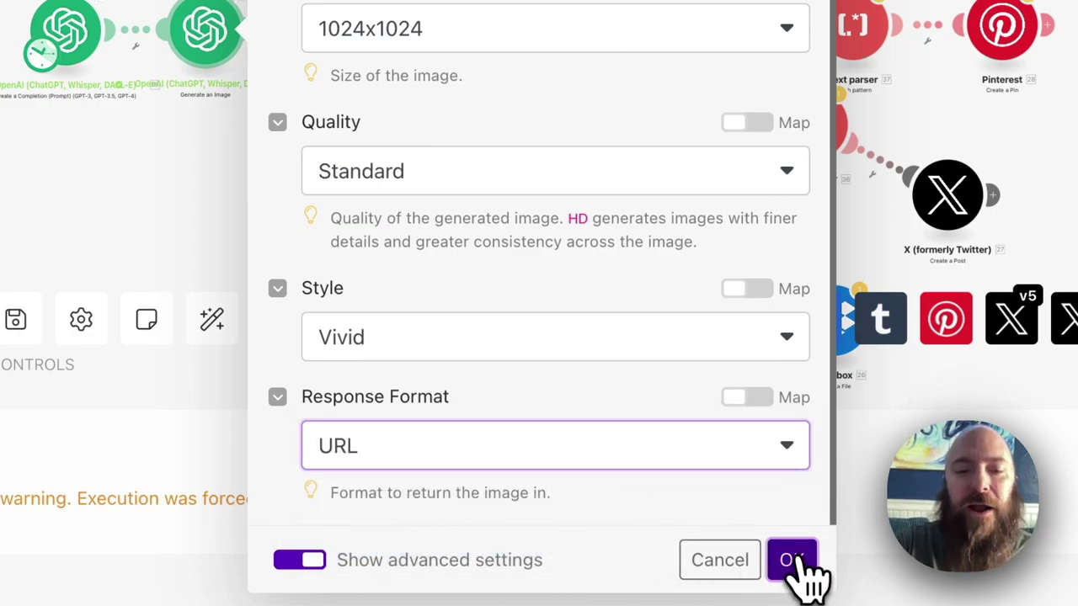
{"action": "left_click", "coordinate": [794, 560]}
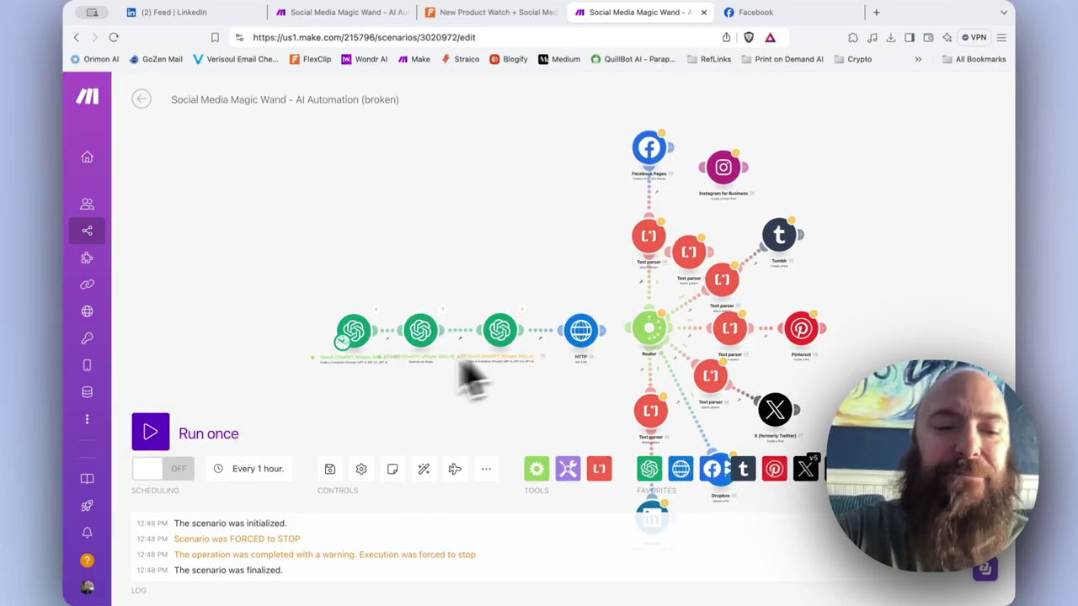
- Run the scenario once and stop it after the Generate an Image module has produced its output
{"action": "left_click", "coordinate": [154, 434]}
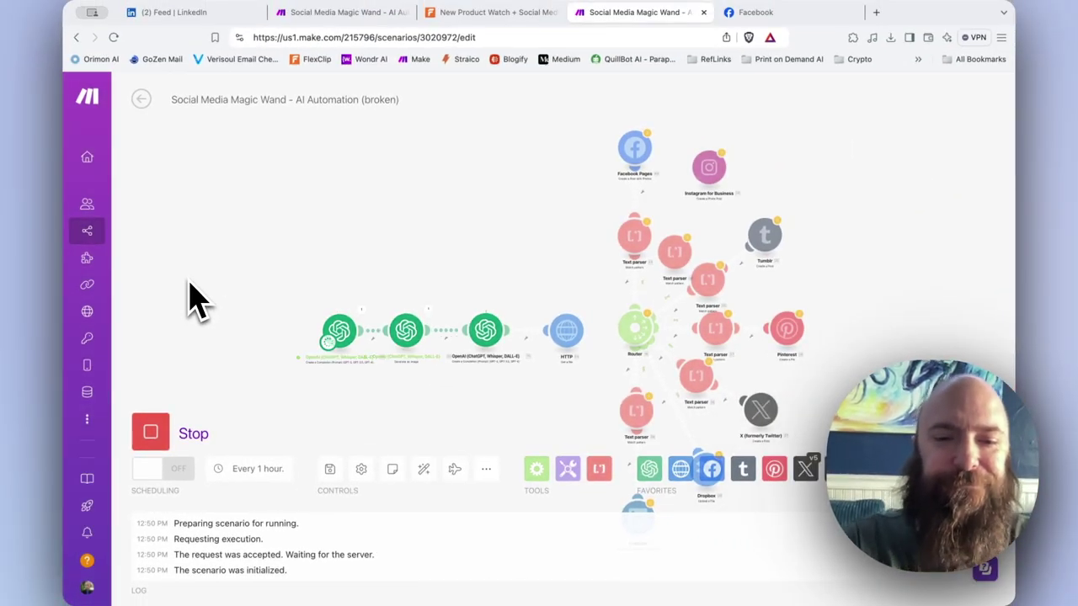
{"action": "left_click", "coordinate": [153, 444]}
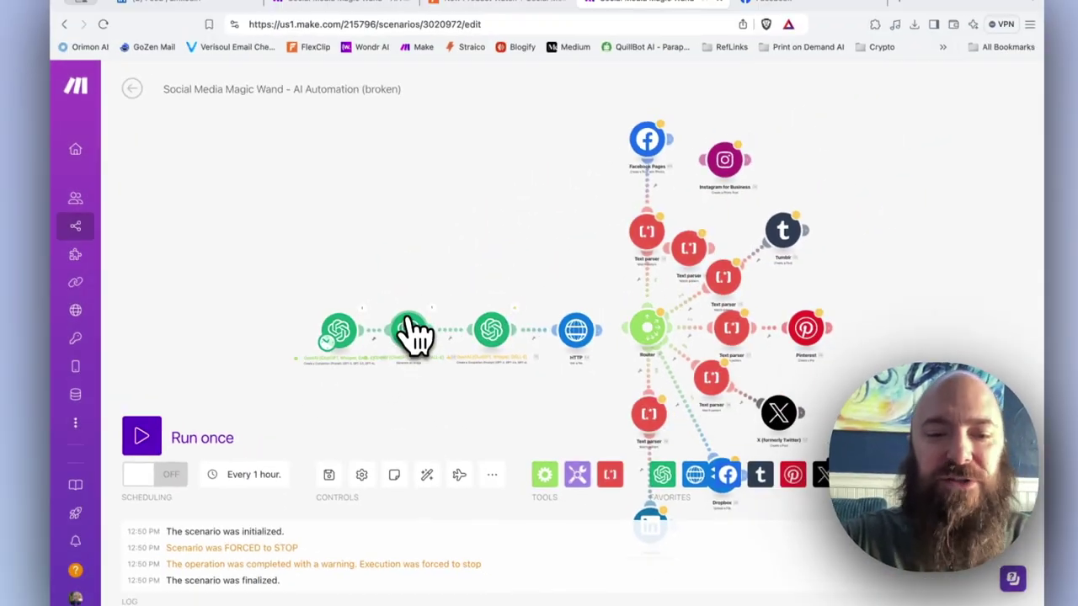
{"action": "left_click", "coordinate": [409, 324]}
{"action": "left_click", "coordinate": [406, 273]}
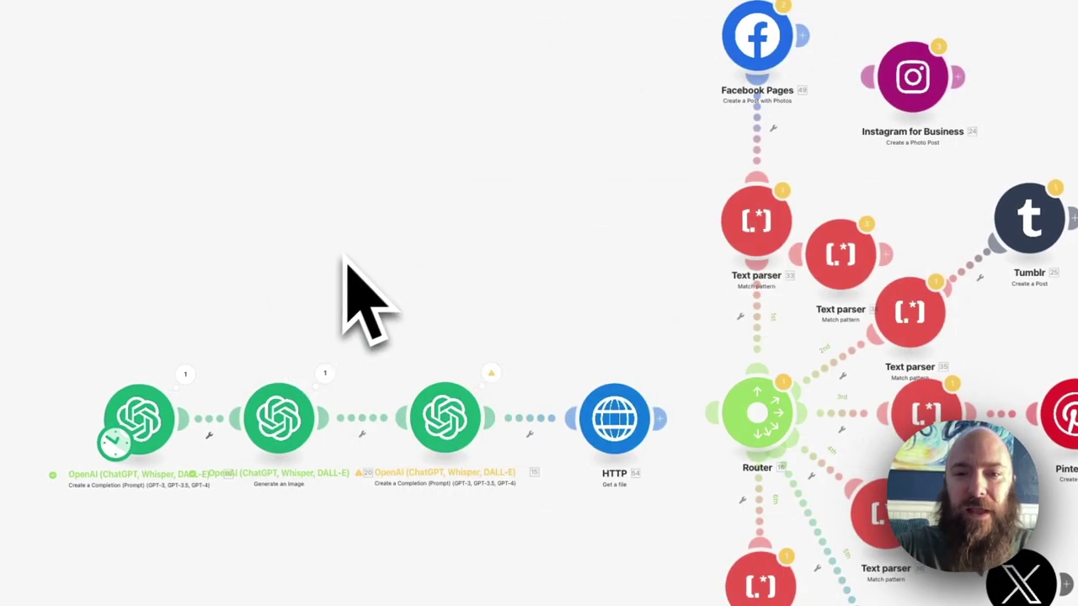
- Replace the HTTP module's URL mapping with the URL from the Generate an Image module's Data array and save it
{"action": "left_click", "coordinate": [626, 426]}
{"action": "left_click", "coordinate": [968, 439]}
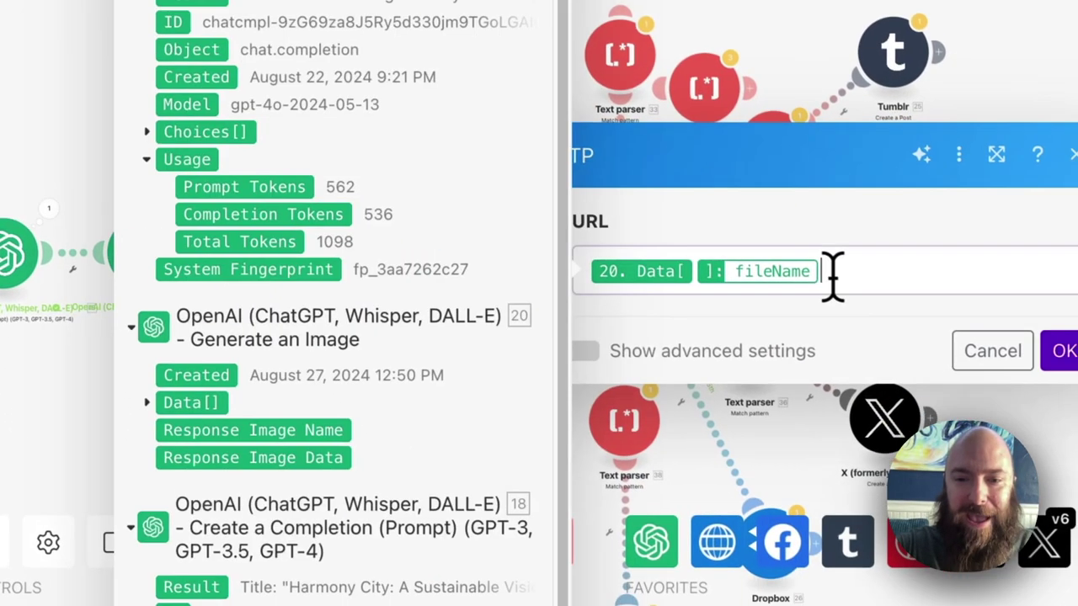
{"action": "key", "text": "BackSpace"}
{"action": "key", "text": "BackSpace"}
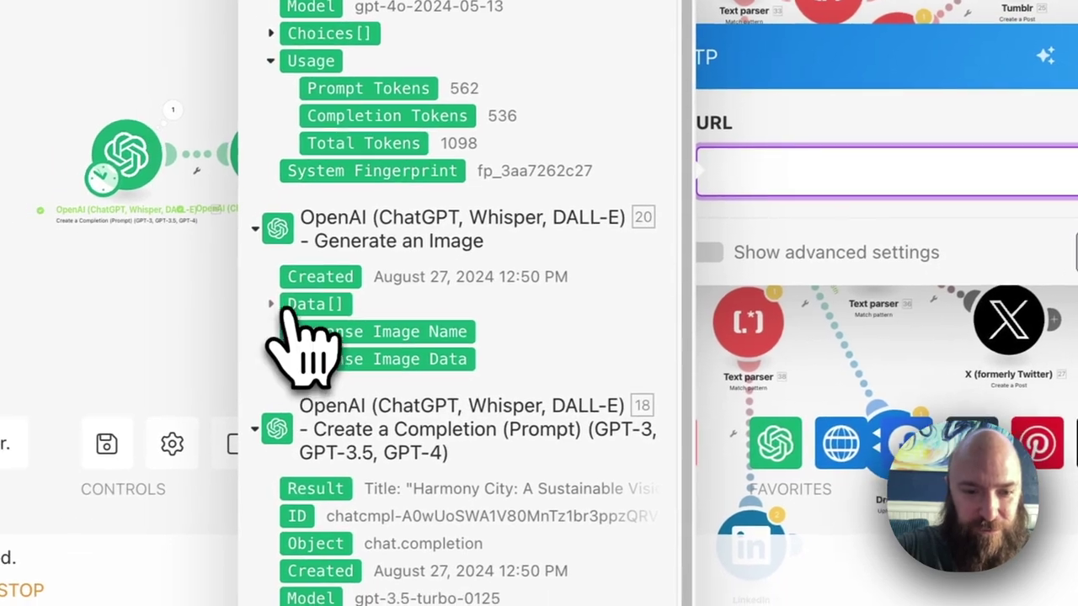
{"action": "left_click", "coordinate": [278, 306]}
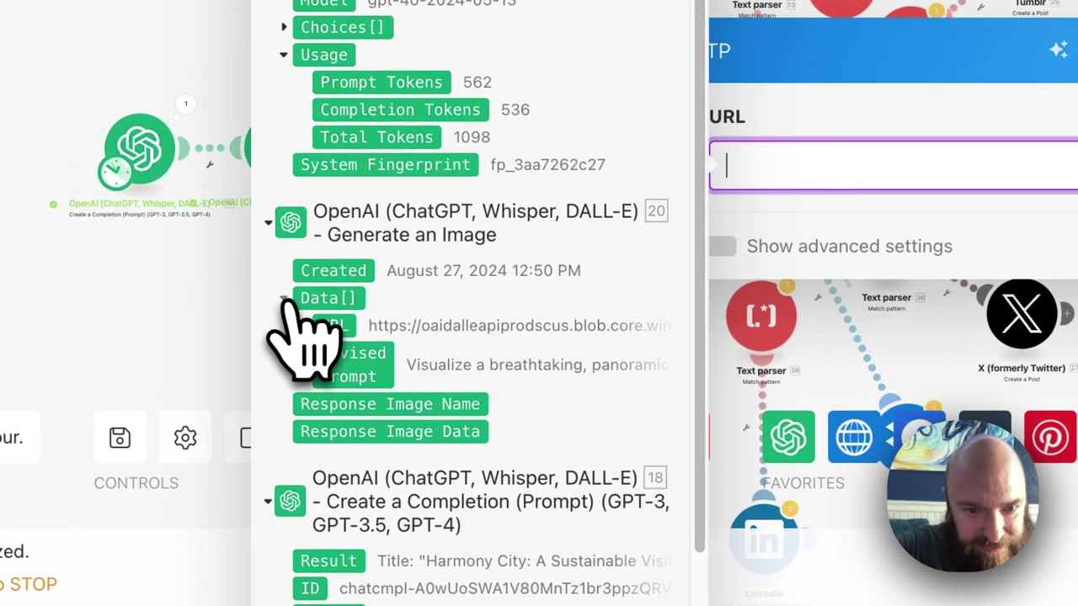
{"action": "left_click", "coordinate": [335, 327]}
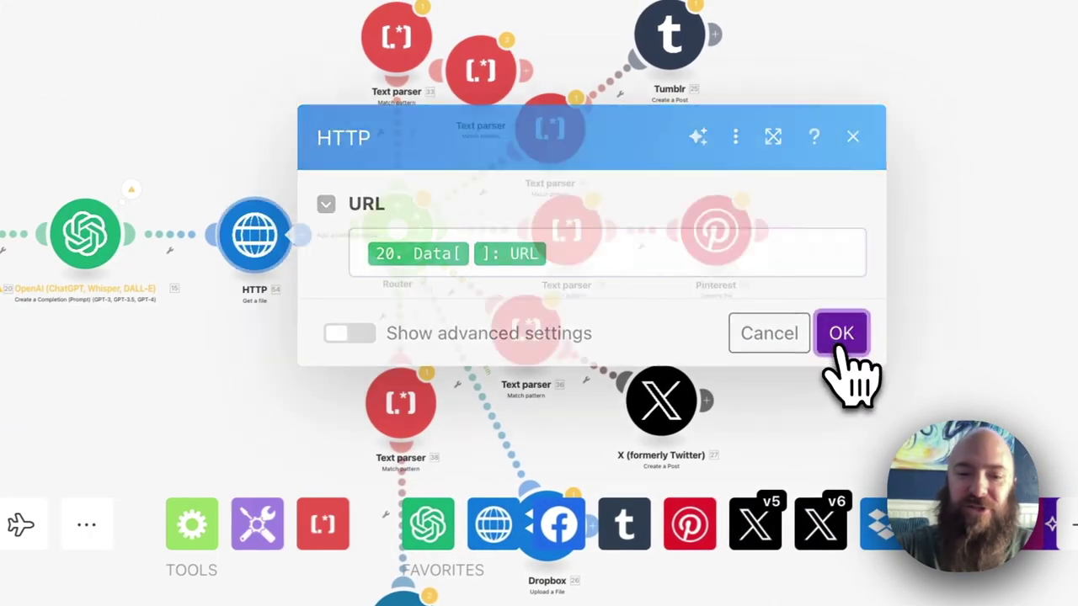
{"action": "left_click", "coordinate": [840, 335]}
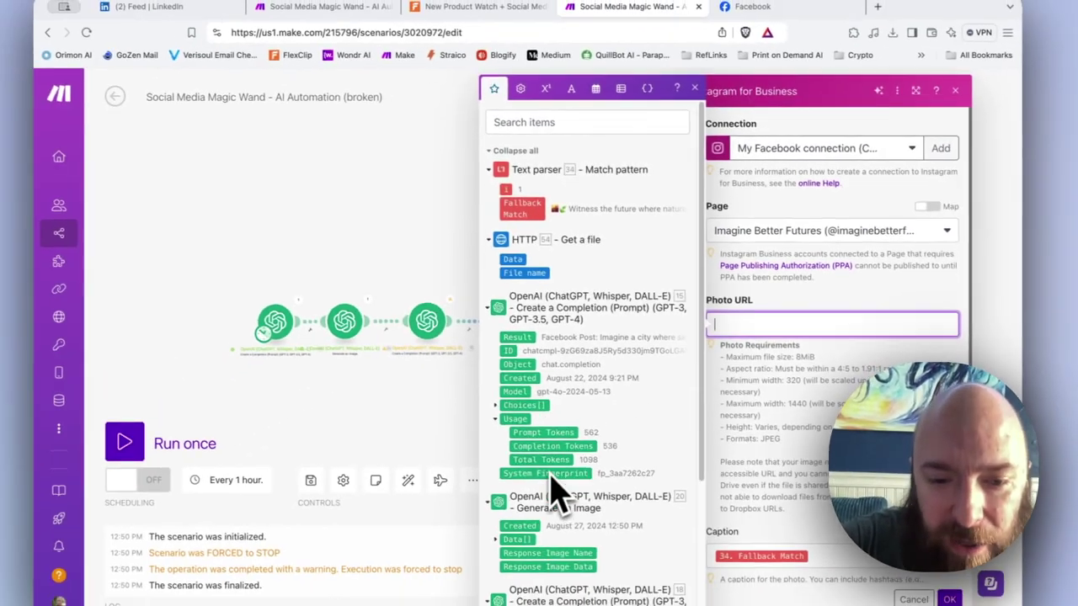
- Map the Photo URL of the Instagram for Business module to the URL in the Generate an Image module's Data array and save
{"action": "scroll", "coordinate": [552, 489], "scroll_direction": "down", "scroll_amount": 3}
{"action": "left_click", "coordinate": [508, 466]}
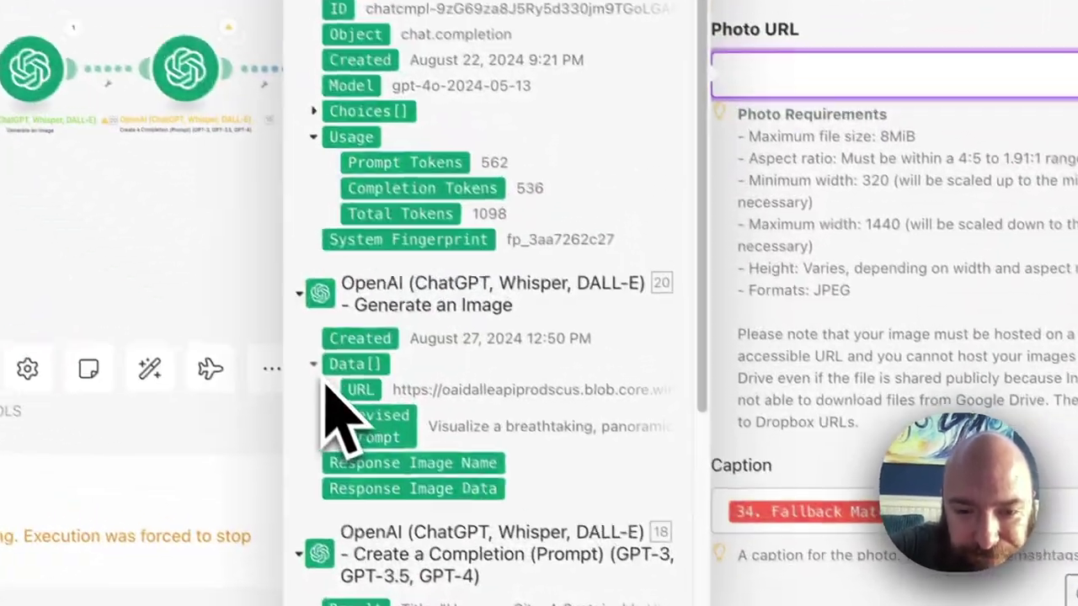
{"action": "left_click", "coordinate": [515, 479]}
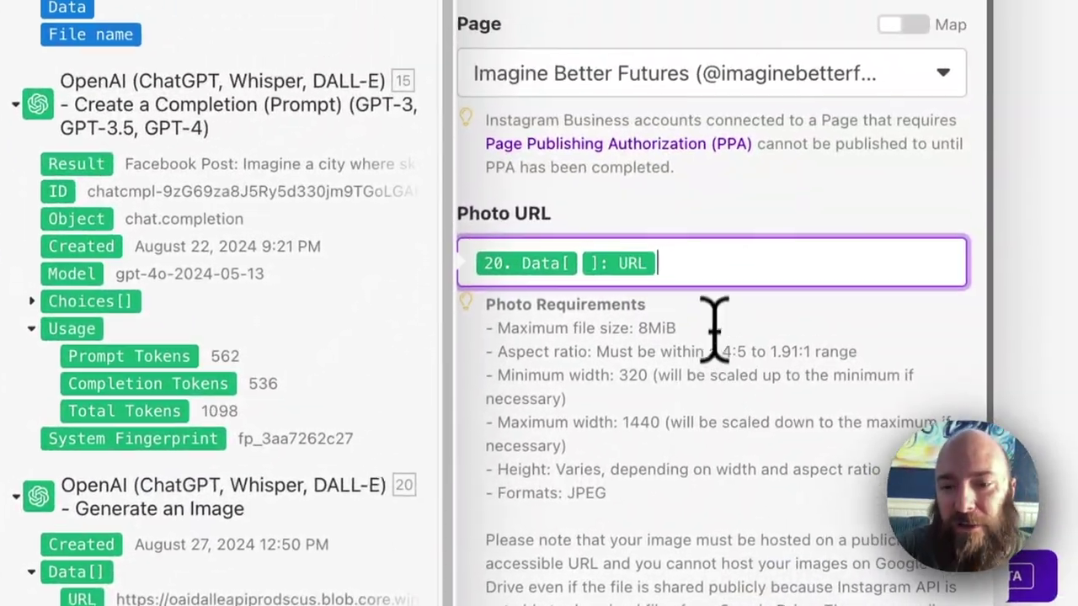
{"action": "left_click", "coordinate": [715, 337]}
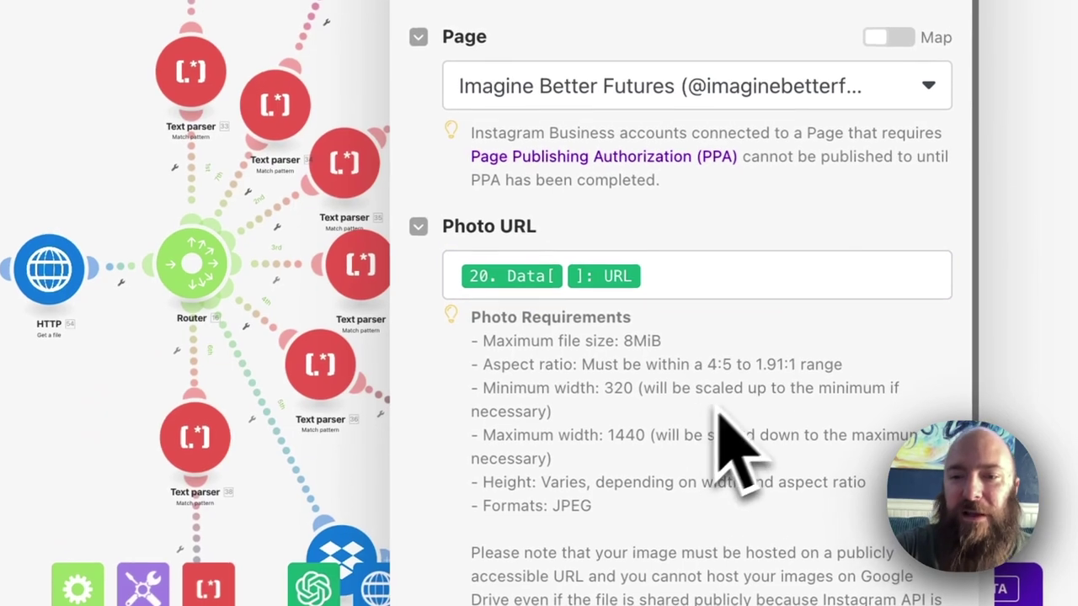
{"action": "scroll", "coordinate": [781, 593], "scroll_direction": "down", "scroll_amount": 4}
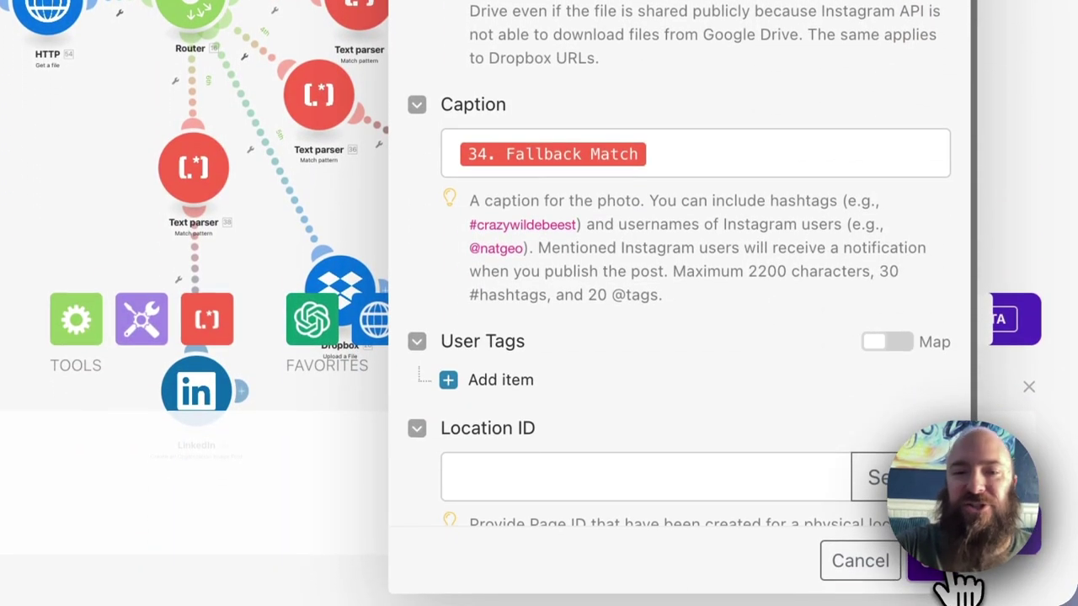
{"action": "left_click", "coordinate": [939, 570]}
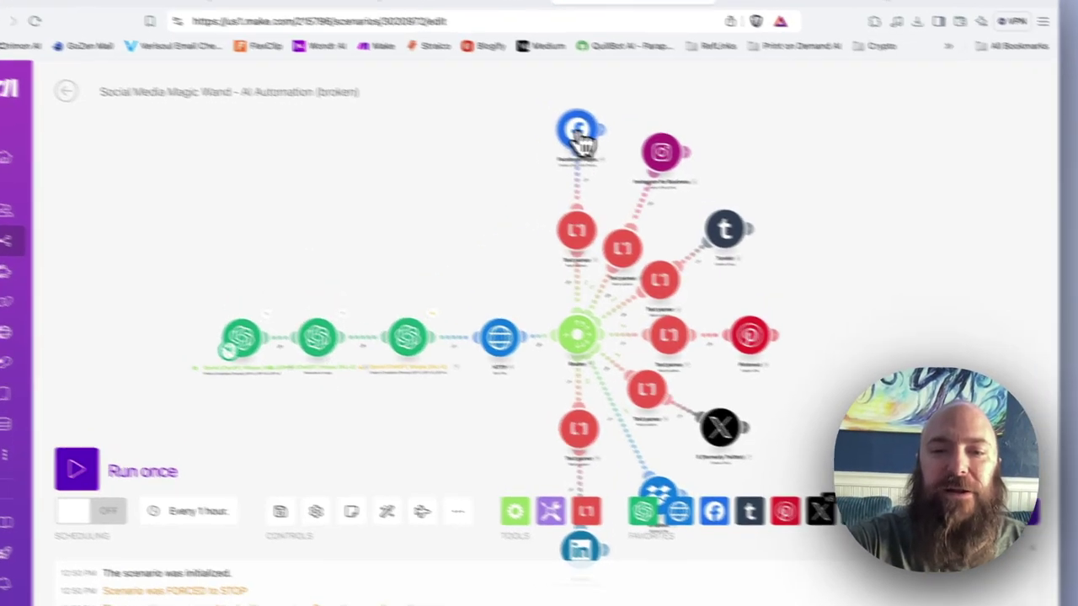
- Set the image file of the Facebook Pages and Tumblr modules to HTTP - Get a file and save both
{"action": "left_click", "coordinate": [587, 139]}
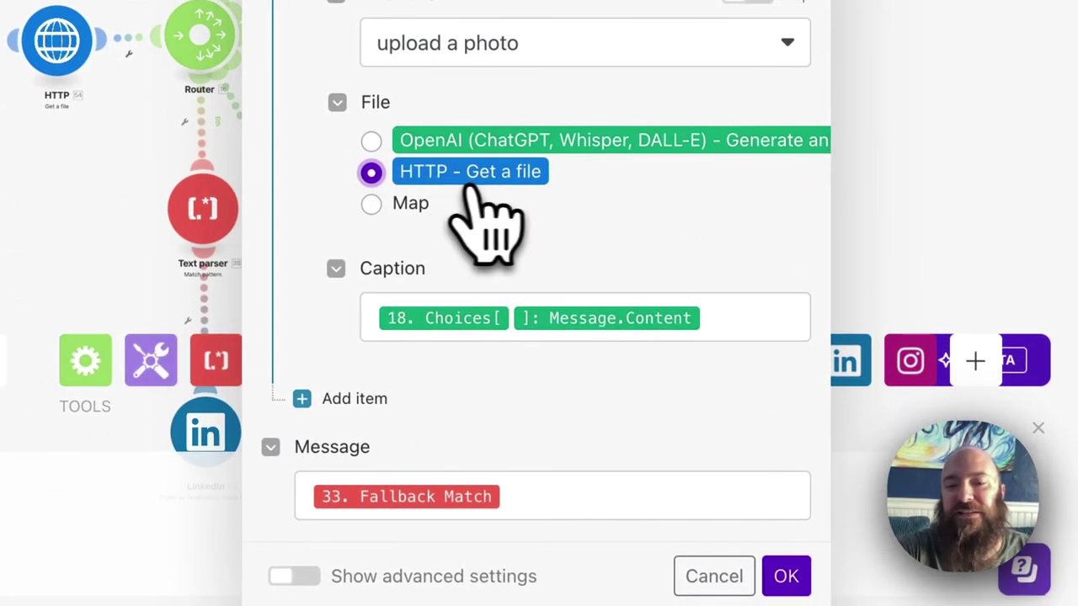
{"action": "left_click", "coordinate": [786, 576]}
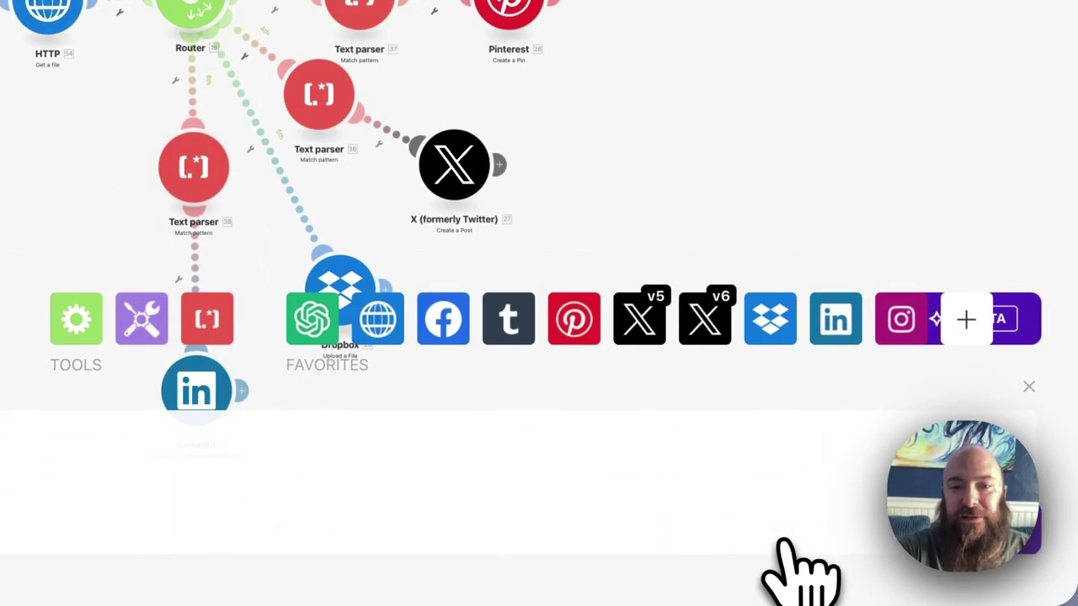
{"action": "left_click", "coordinate": [487, 67]}
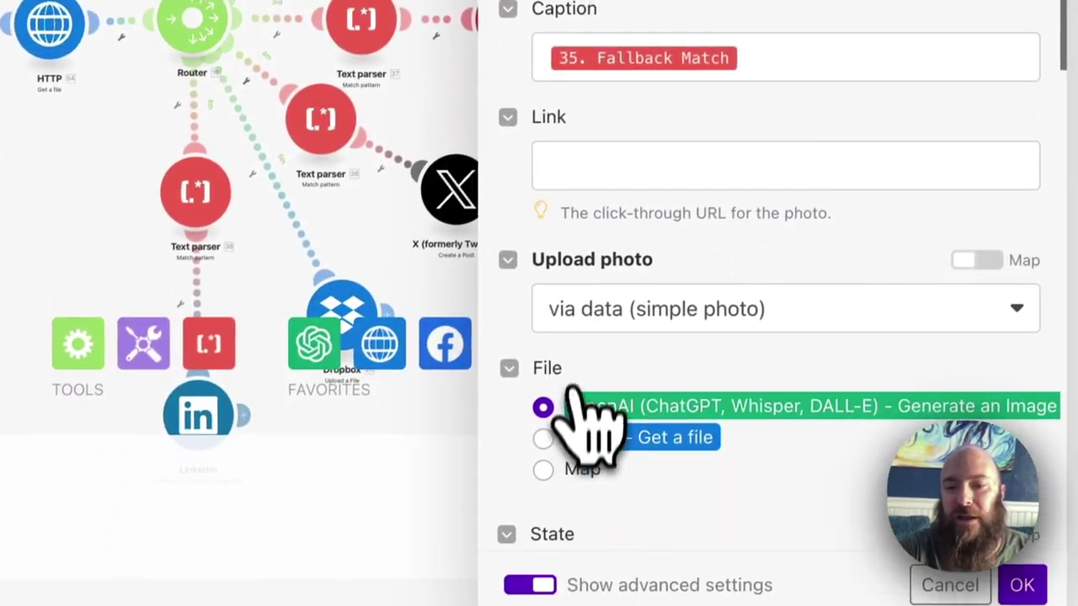
{"action": "left_click", "coordinate": [541, 415]}
{"action": "left_click", "coordinate": [1033, 566]}
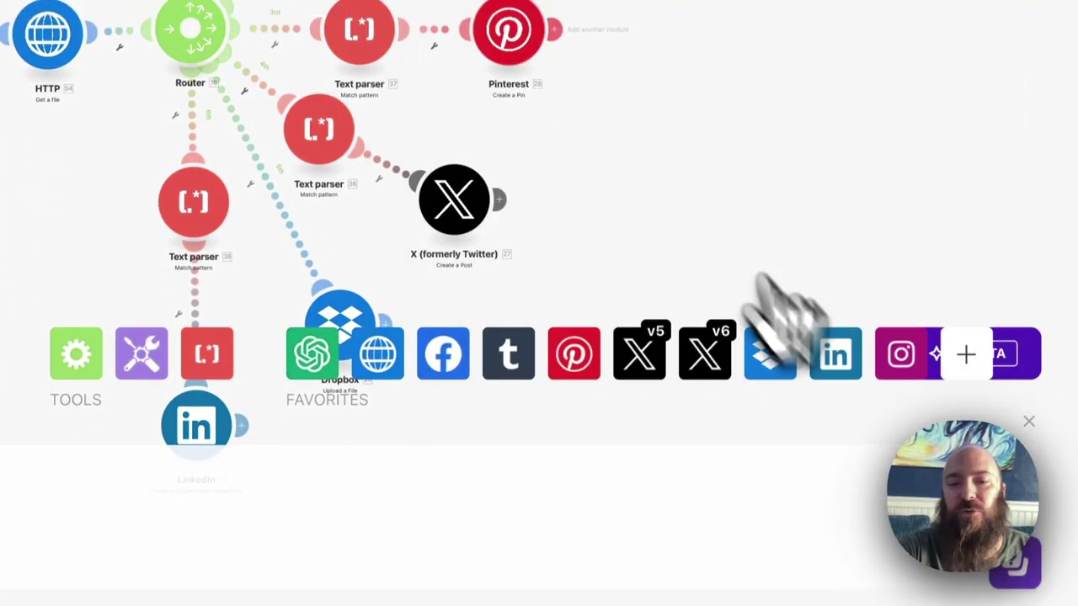
- Unlink the X Create a Post module from its text parser and add an X v5 Upload a Media module after the parser
{"action": "left_click", "coordinate": [454, 164]}
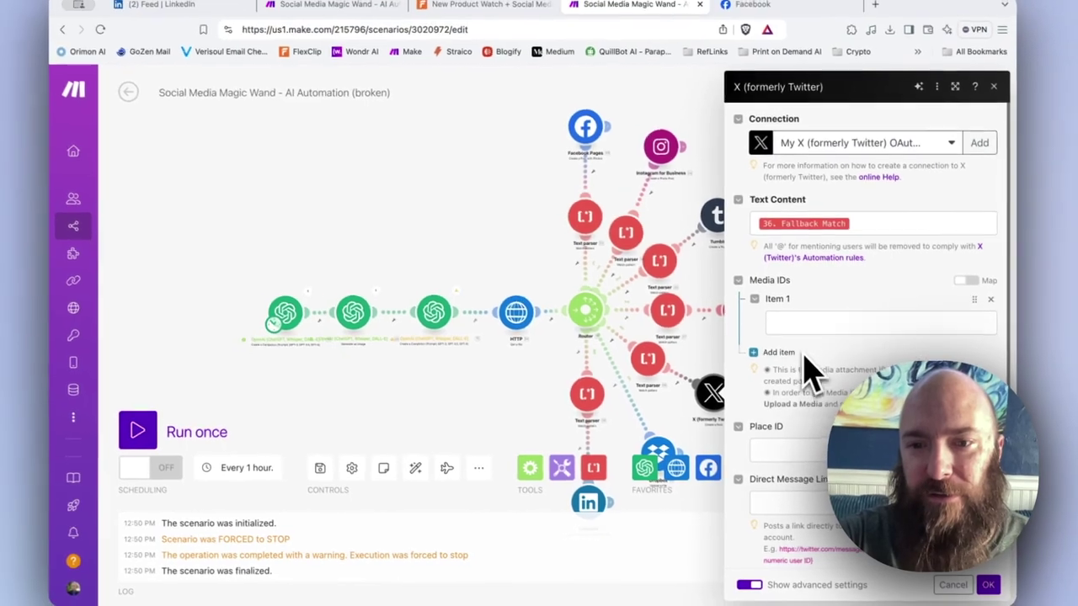
{"action": "left_click", "coordinate": [677, 331]}
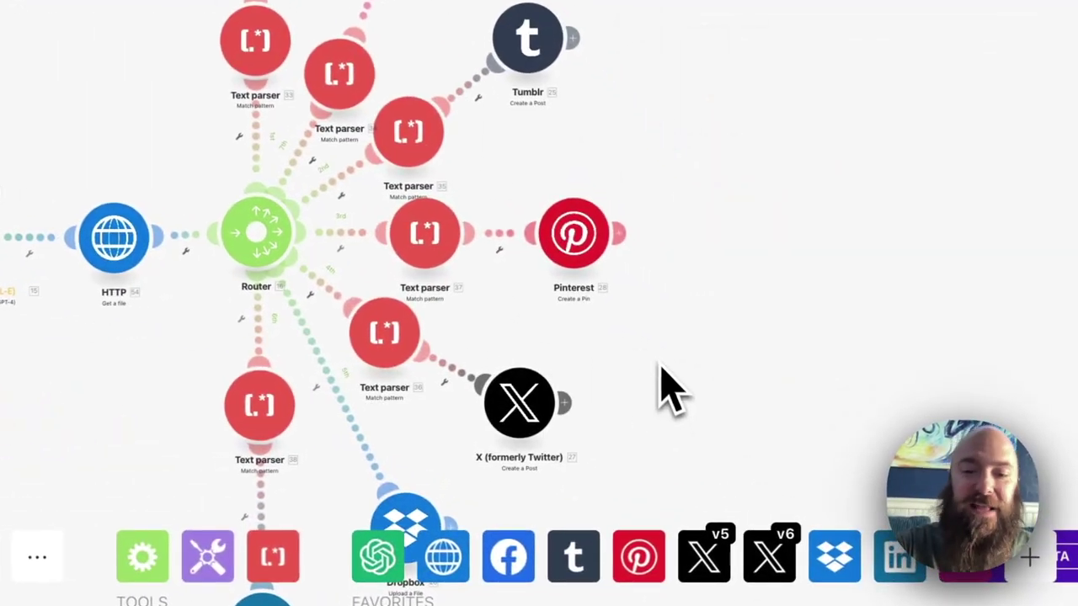
{"action": "left_click_drag", "start_coordinate": [669, 368], "coordinate": [649, 239]}
{"action": "left_click_drag", "start_coordinate": [463, 248], "coordinate": [521, 314]}
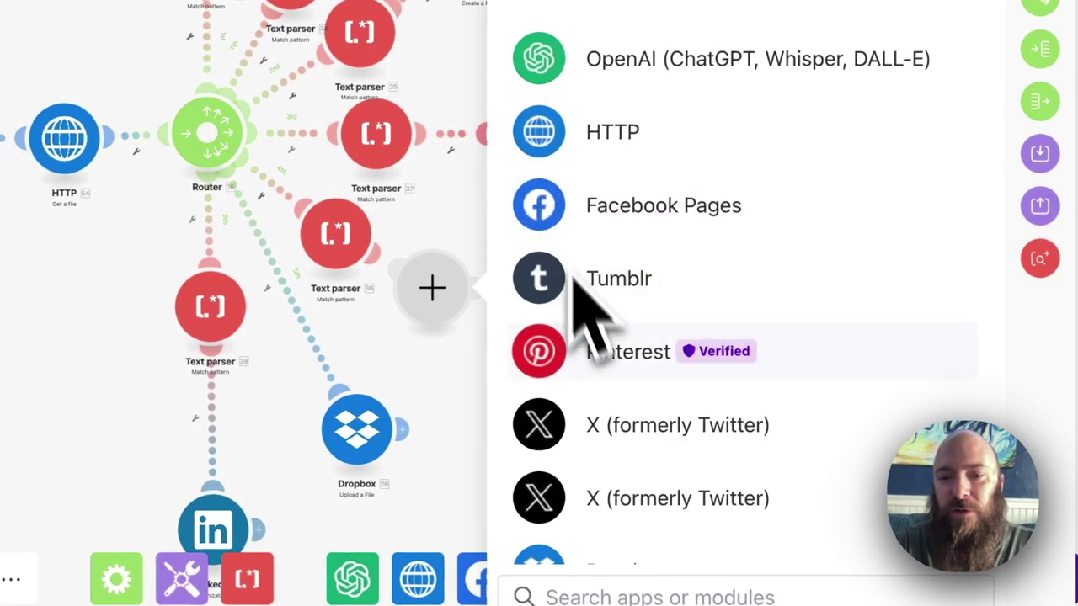
{"action": "left_click", "coordinate": [648, 513]}
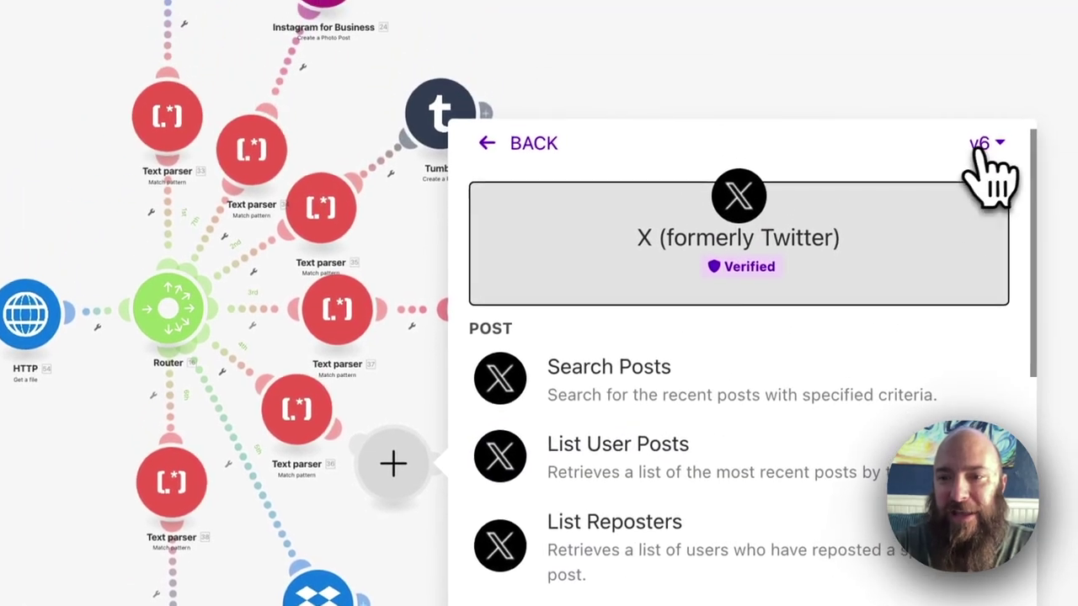
{"action": "left_click", "coordinate": [984, 149]}
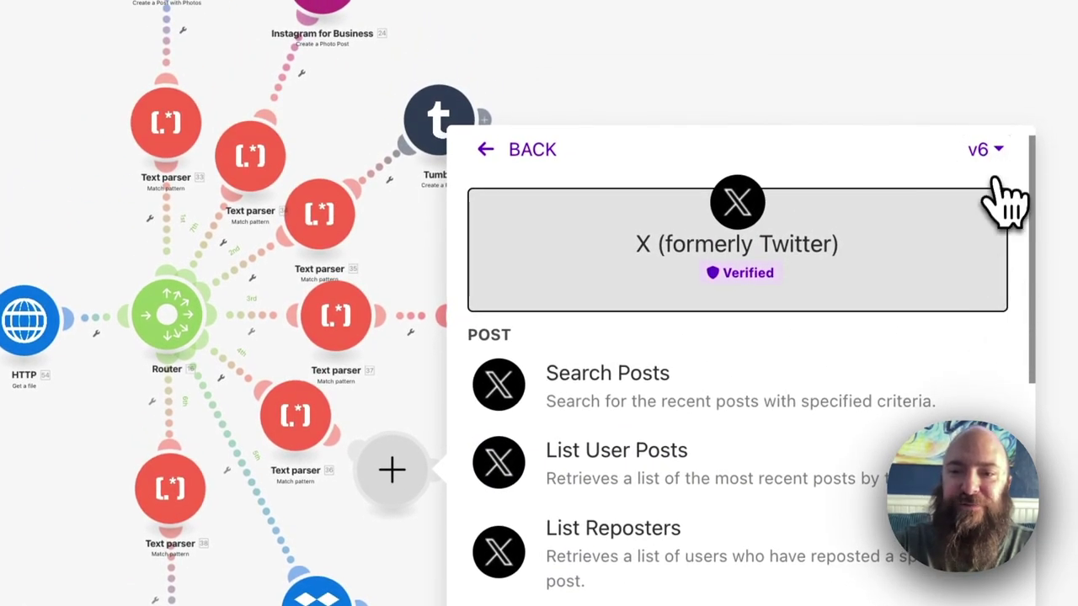
{"action": "left_click", "coordinate": [984, 149]}
{"action": "left_click", "coordinate": [975, 245]}
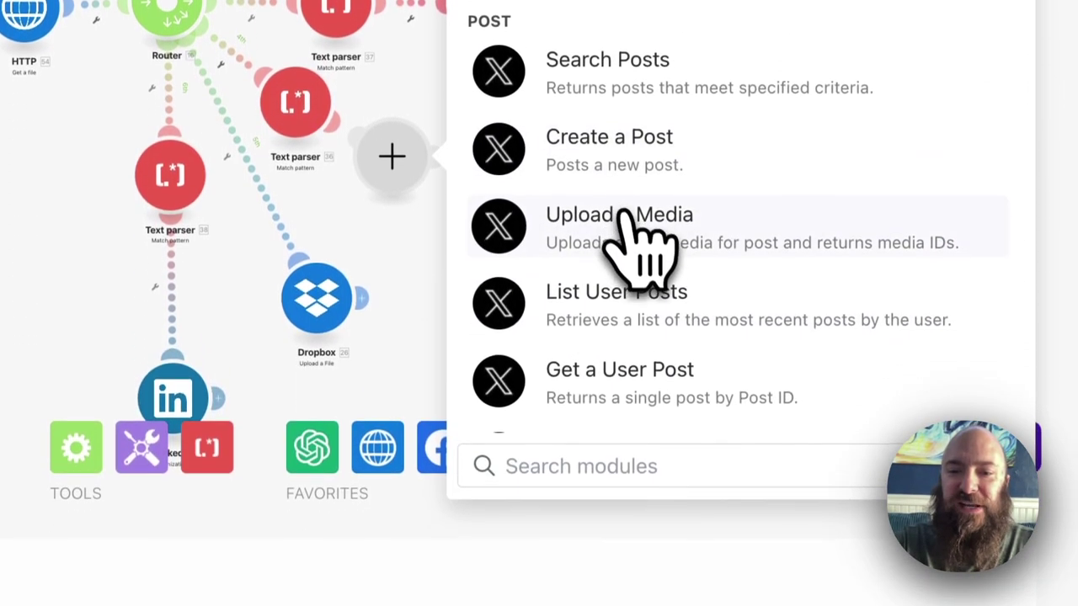
{"action": "left_click", "coordinate": [640, 236]}
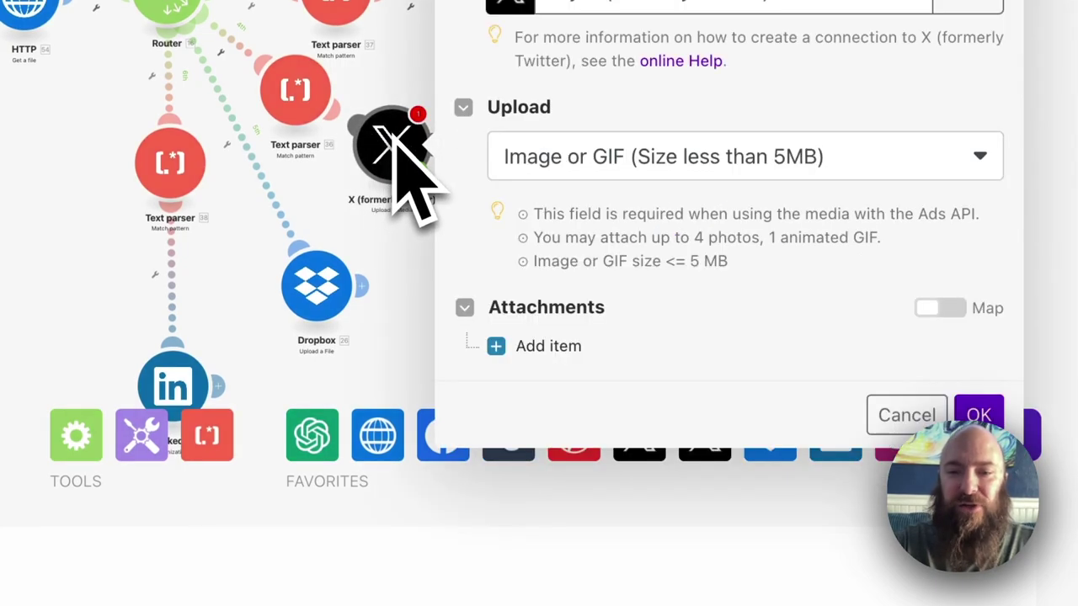
- Add an attachment using HTTP - Get a file to the X Upload a Media module and connect it to X Create a Post
{"action": "left_click", "coordinate": [531, 347]}
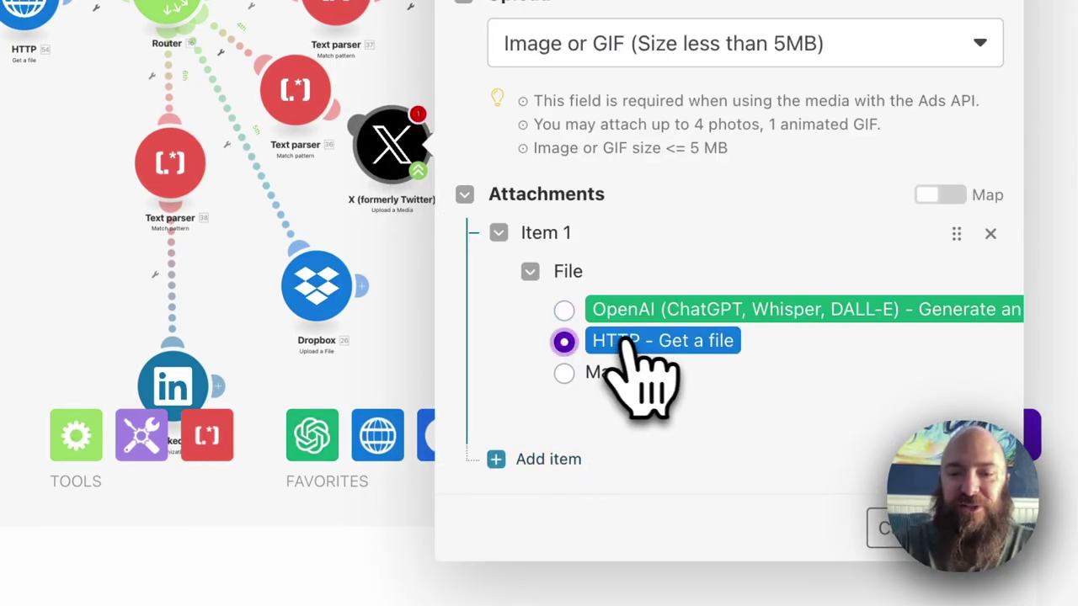
{"action": "left_click", "coordinate": [971, 528]}
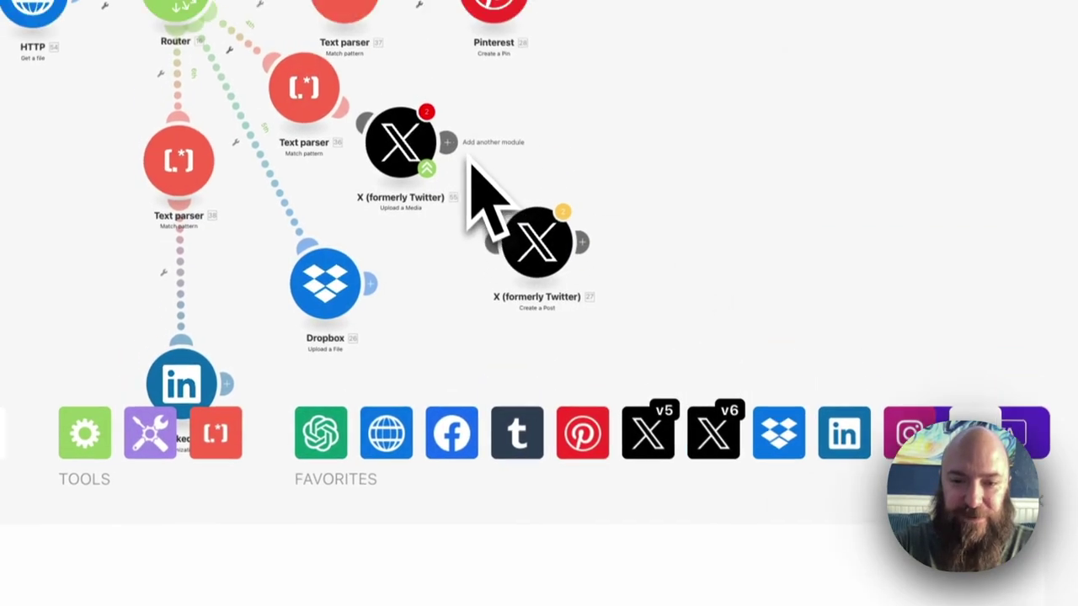
{"action": "left_click_drag", "start_coordinate": [438, 87], "coordinate": [525, 202]}
{"action": "left_click_drag", "start_coordinate": [399, 90], "coordinate": [421, 106]}
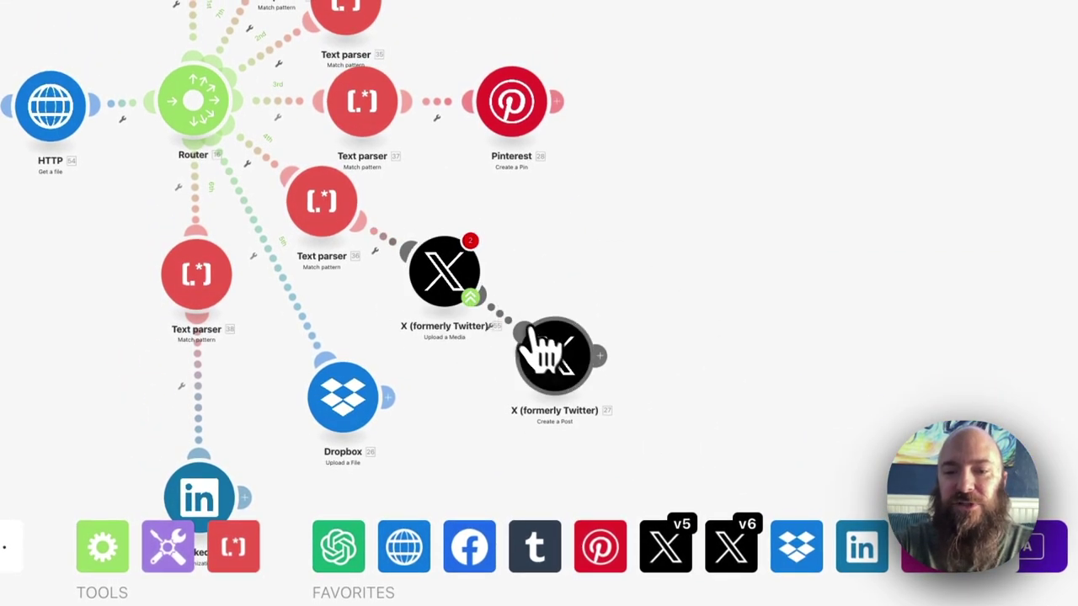
- Map the first Media IDs item of X Create a Post to Media IDs[] from the Upload a Media module and save
{"action": "left_click", "coordinate": [543, 345]}
{"action": "scroll", "coordinate": [674, 467], "scroll_direction": "down", "scroll_amount": 5}
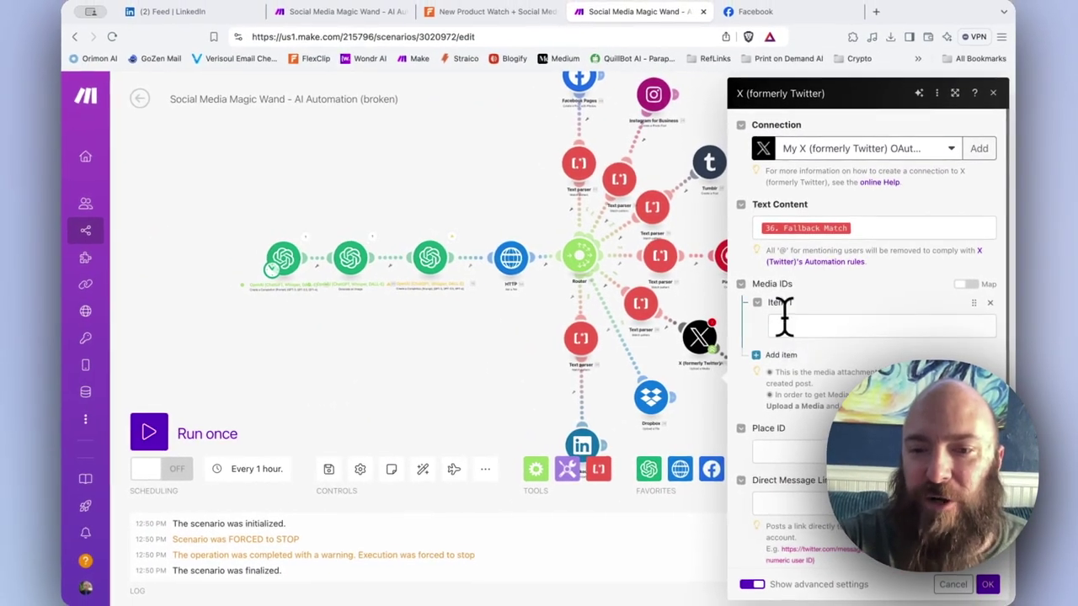
{"action": "left_click", "coordinate": [785, 316]}
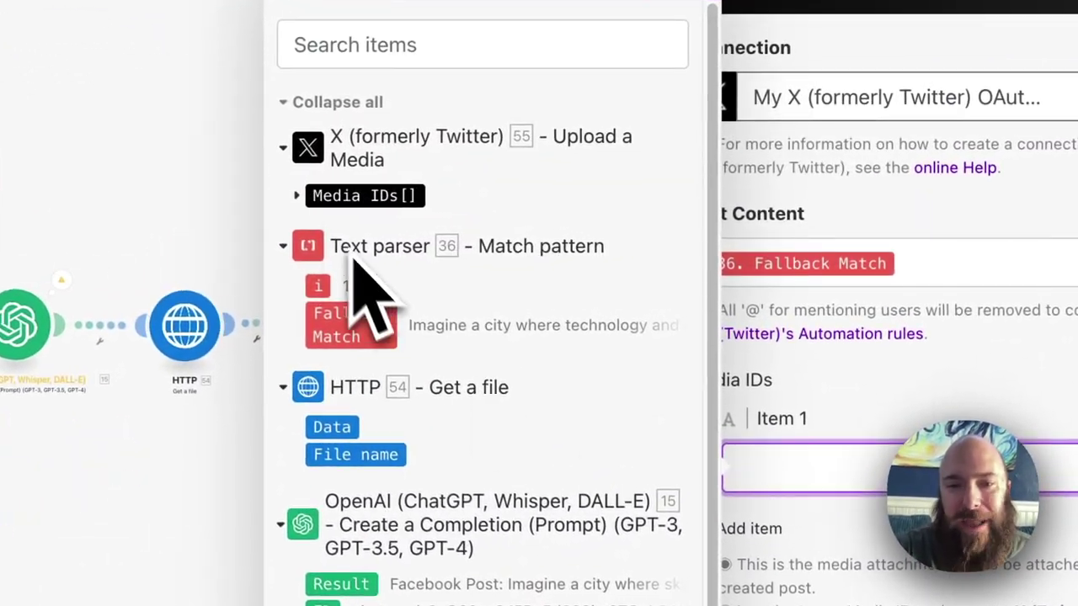
{"action": "left_click", "coordinate": [299, 199]}
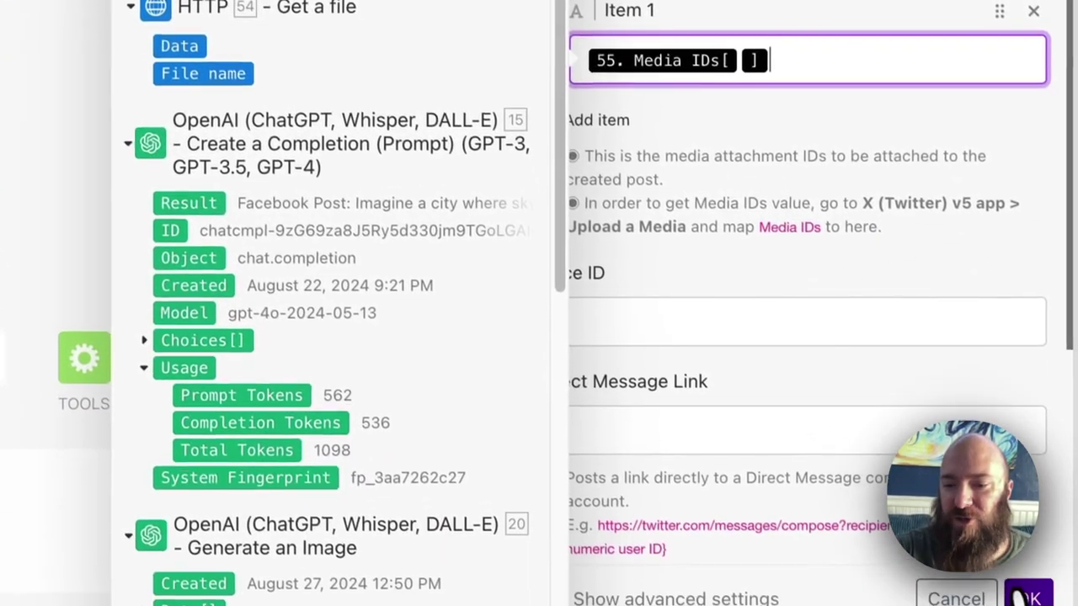
{"action": "left_click", "coordinate": [1020, 592]}
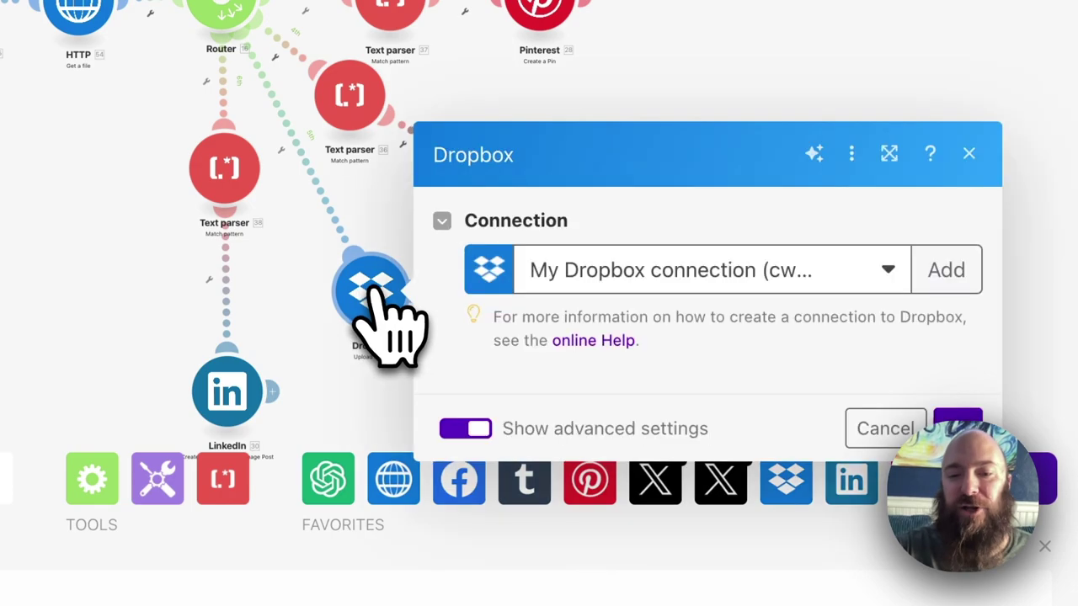
- Set the file of the Dropbox and LinkedIn modules to HTTP - Get a file and save both
{"action": "left_click", "coordinate": [507, 334]}
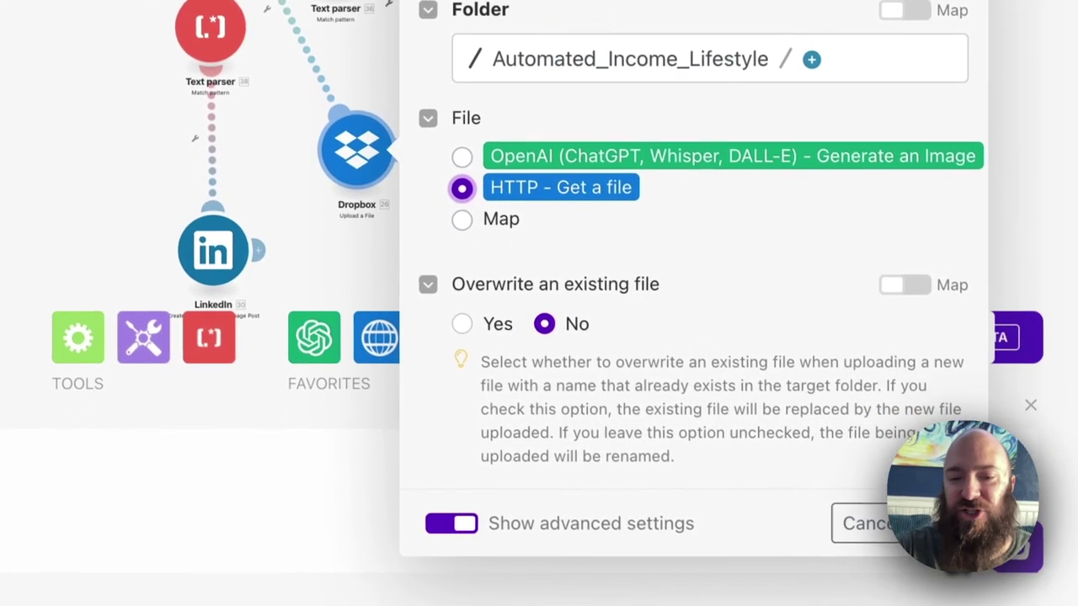
{"action": "left_click", "coordinate": [974, 524]}
{"action": "left_click", "coordinate": [371, 411]}
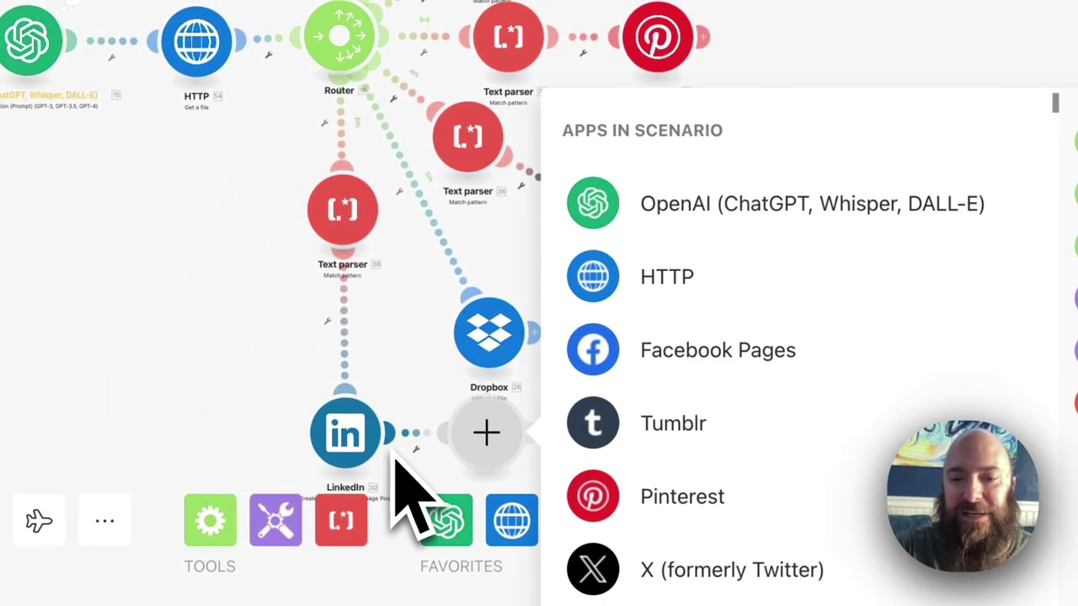
{"action": "left_click", "coordinate": [294, 374]}
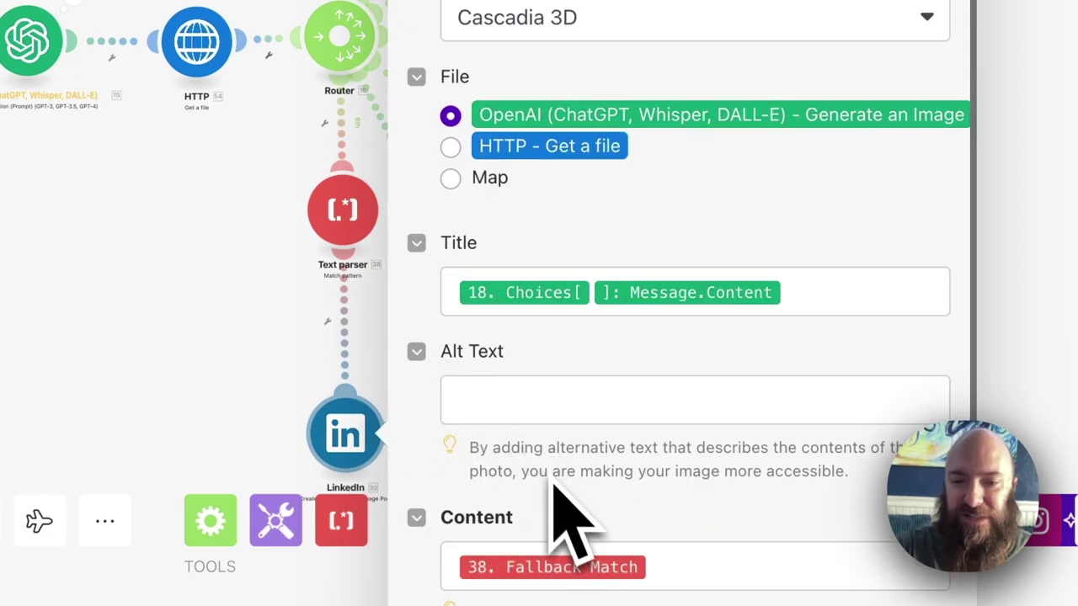
{"action": "left_click", "coordinate": [452, 148]}
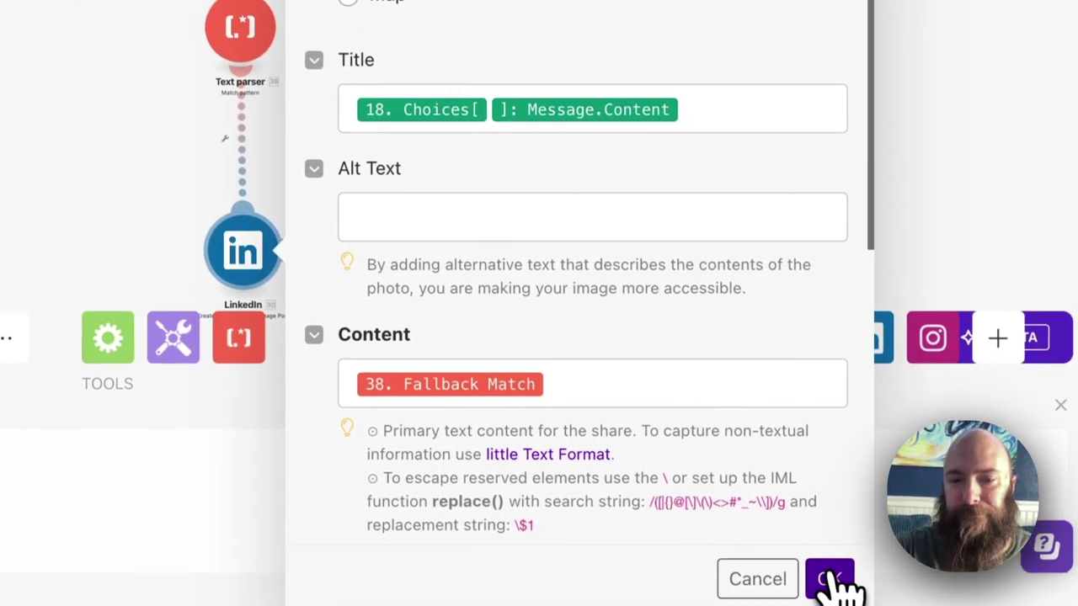
{"action": "left_click", "coordinate": [831, 579]}
- Try to save the scenario, then recheck and confirm the X Upload a Media module with HTTP - Get a file attached
{"action": "left_click", "coordinate": [156, 336]}
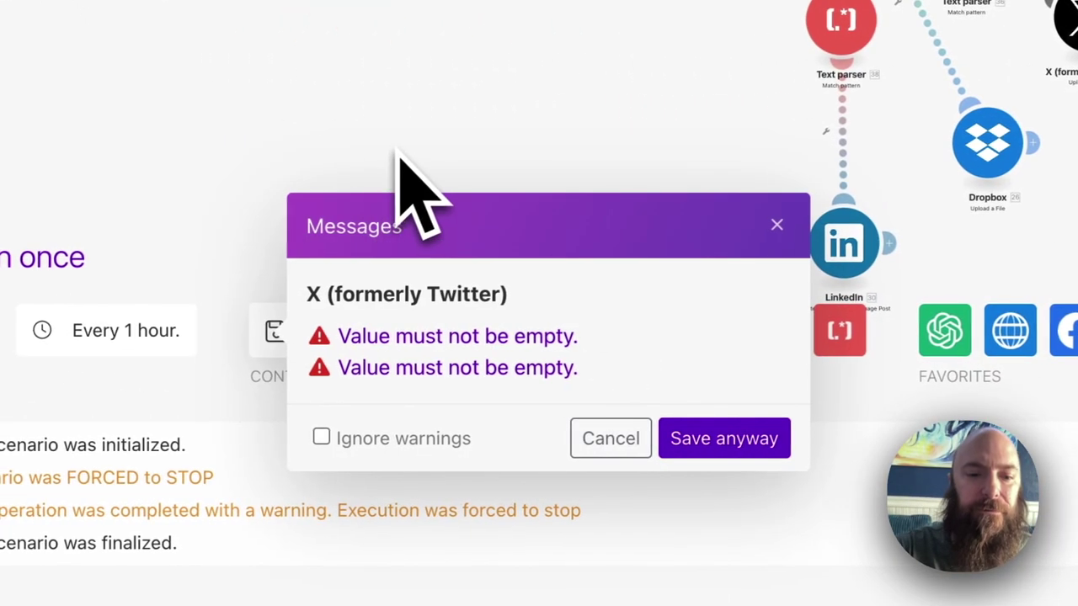
{"action": "left_click", "coordinate": [605, 438]}
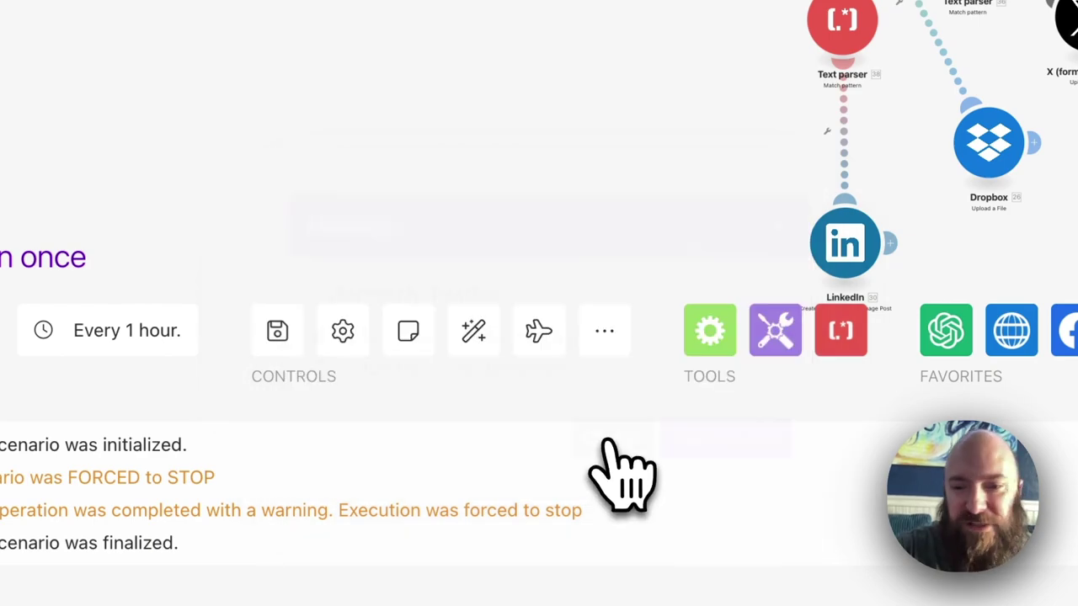
{"action": "left_click", "coordinate": [1069, 19]}
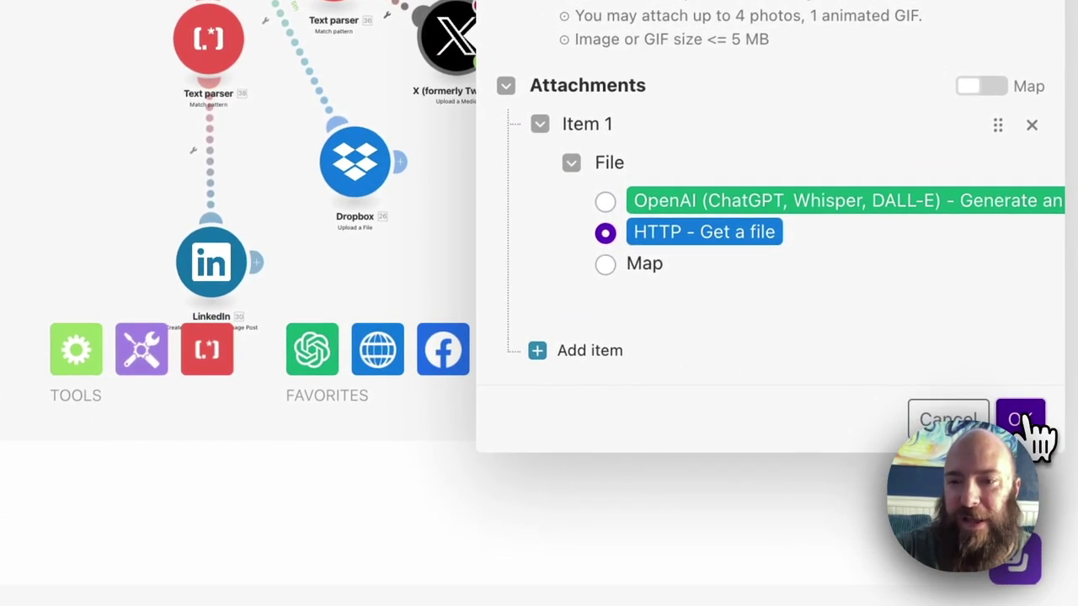
{"action": "left_click", "coordinate": [1029, 419]}
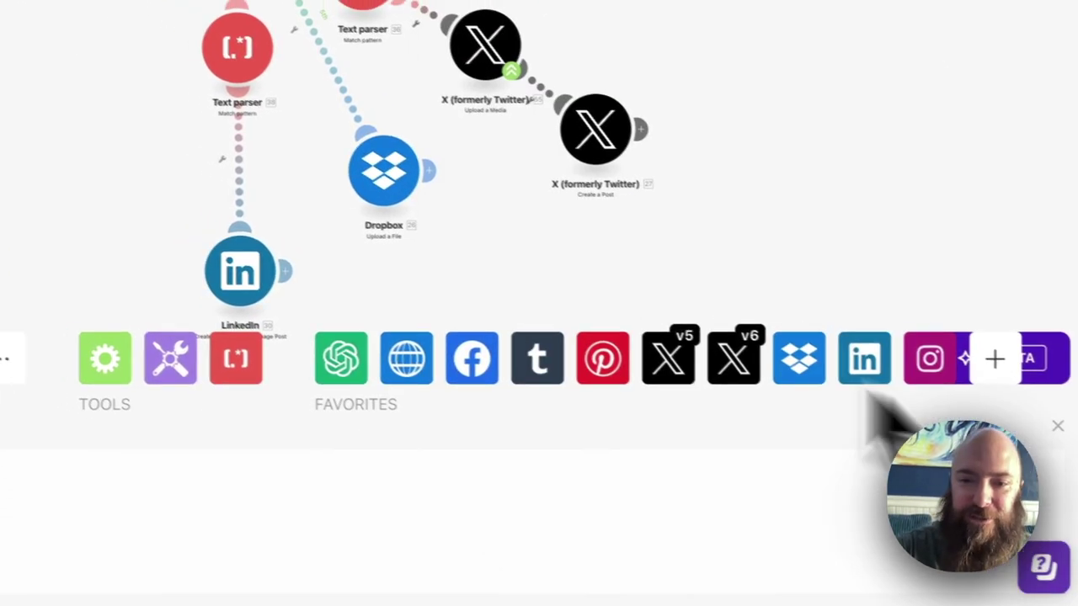
- Search all scenarios for "wand" and open Social Media Magic Wand - AI Automation (Fixed)
{"action": "left_click_drag", "start_coordinate": [539, 165], "coordinate": [425, 314]}
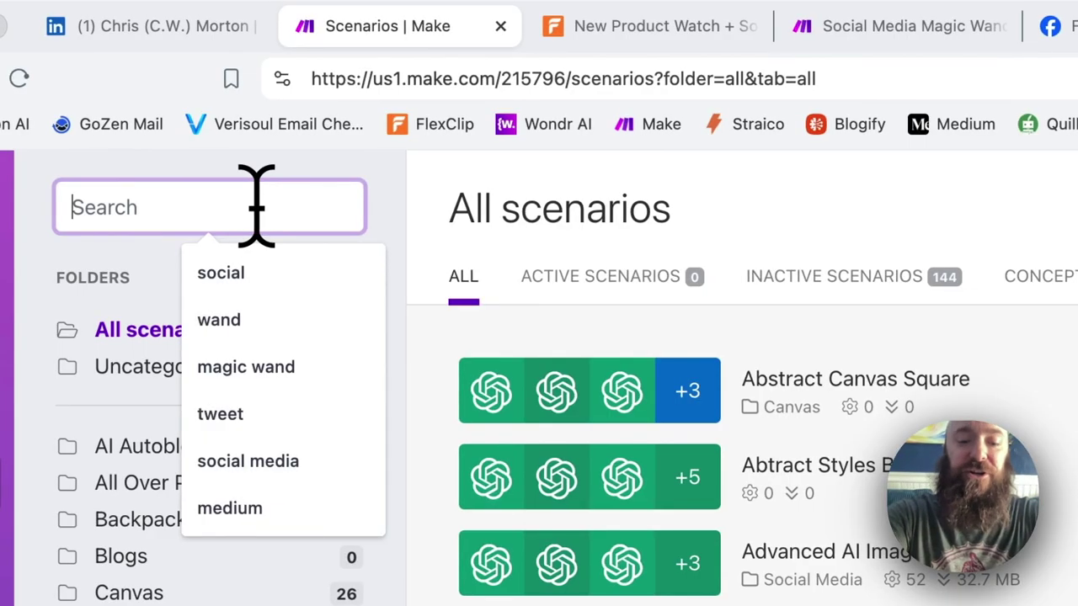
{"action": "type", "text": "wan"}
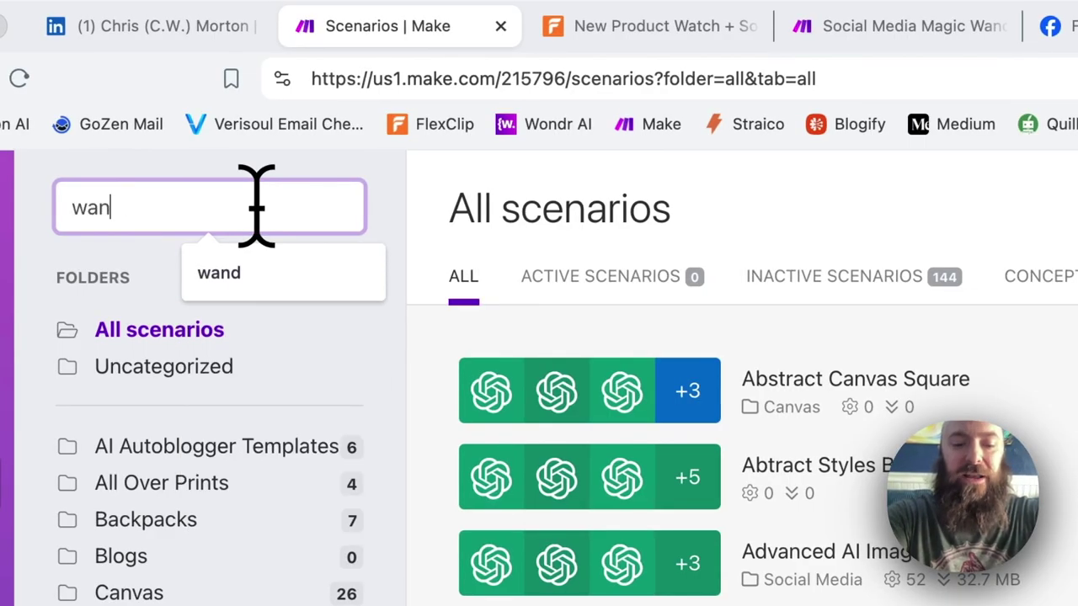
{"action": "type", "text": "d"}
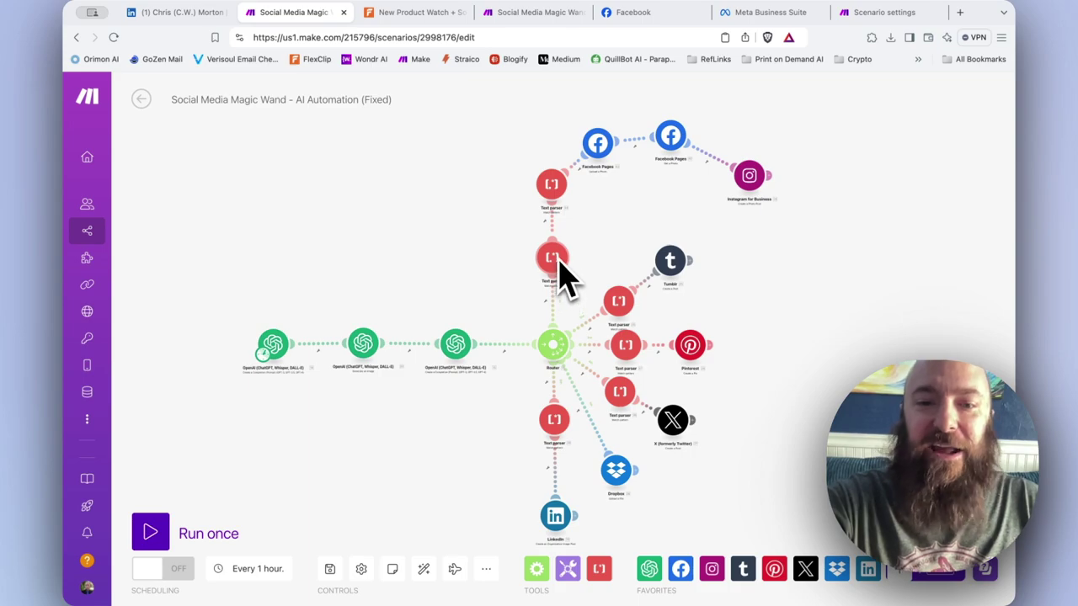
- Examine the patterns and match settings of the two chained text parsers for the Facebook and Instagram posts
{"action": "left_click", "coordinate": [552, 189]}
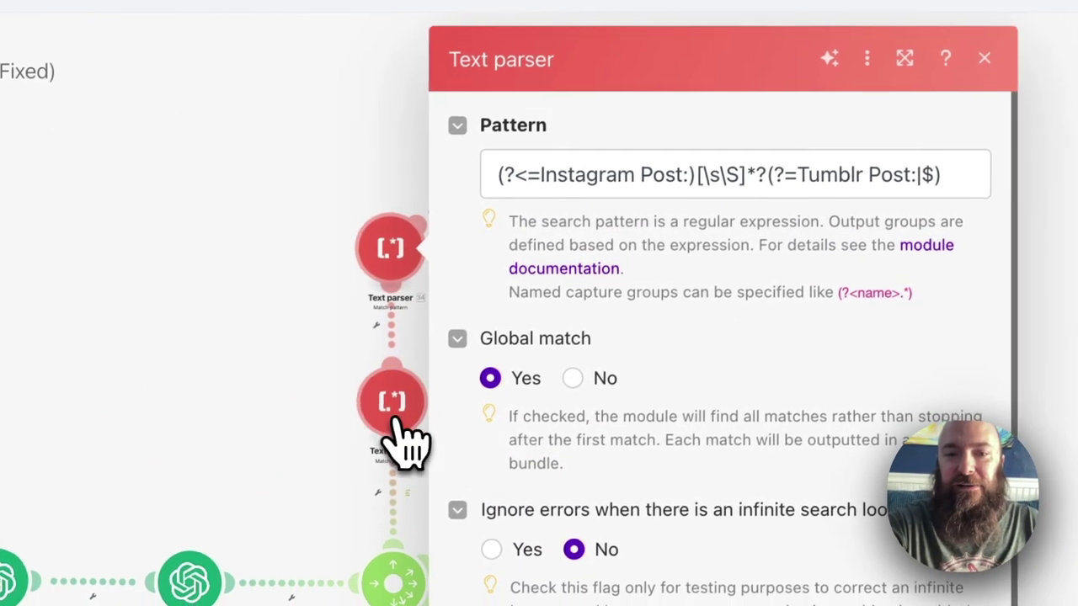
{"action": "left_click", "coordinate": [354, 470]}
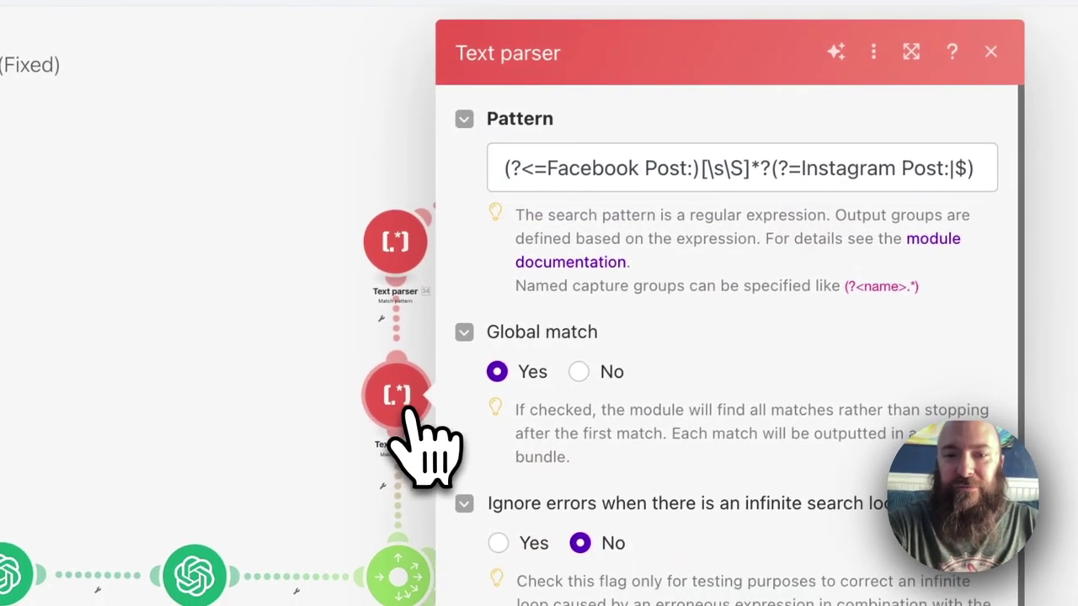
{"action": "left_click", "coordinate": [394, 243]}
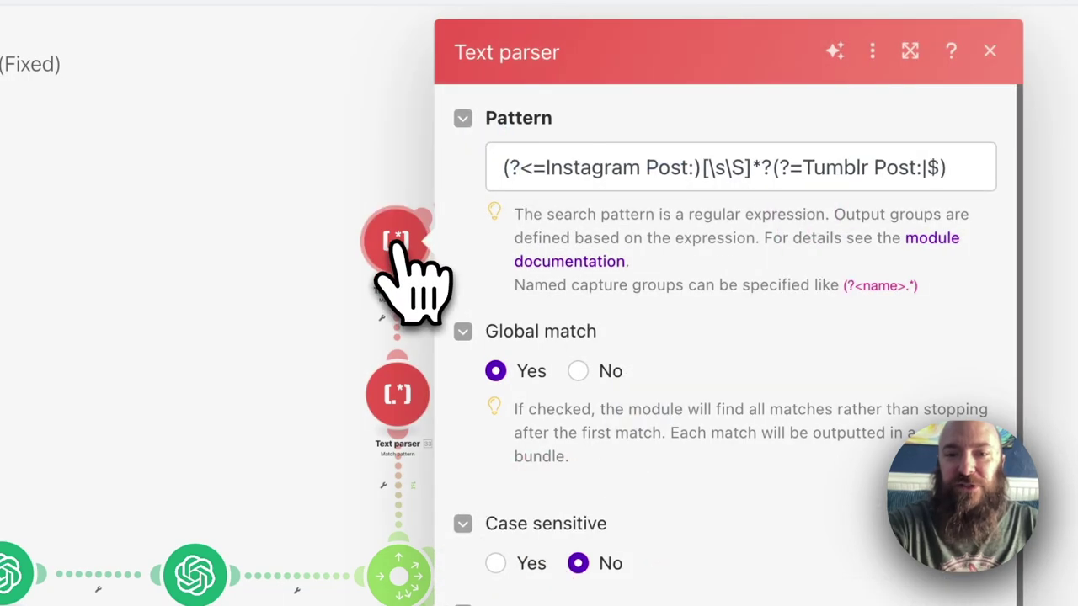
{"action": "left_click", "coordinate": [382, 205]}
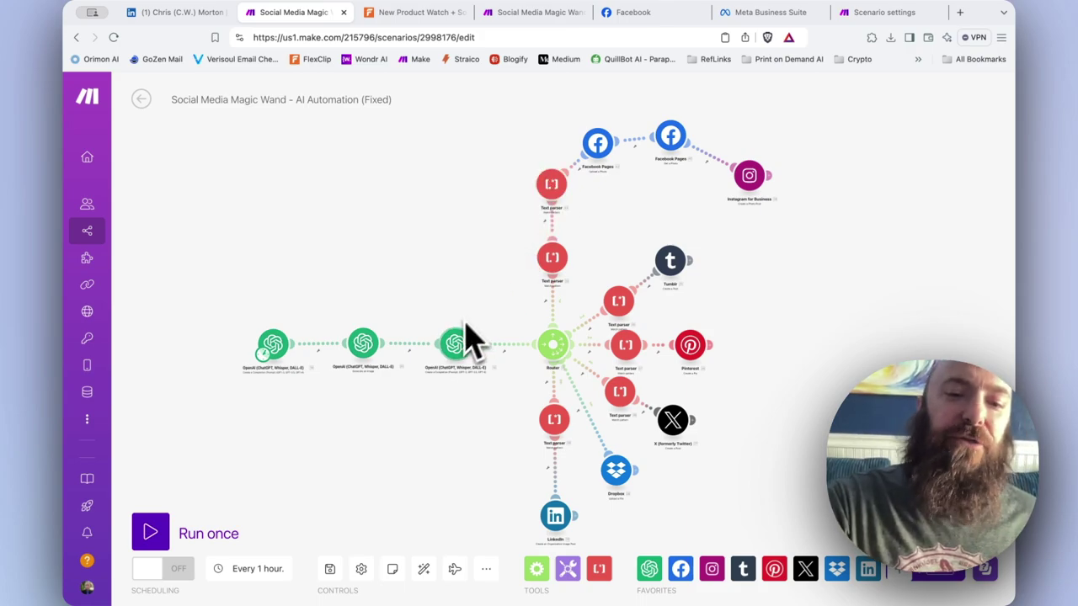
{"action": "left_click", "coordinate": [551, 195]}
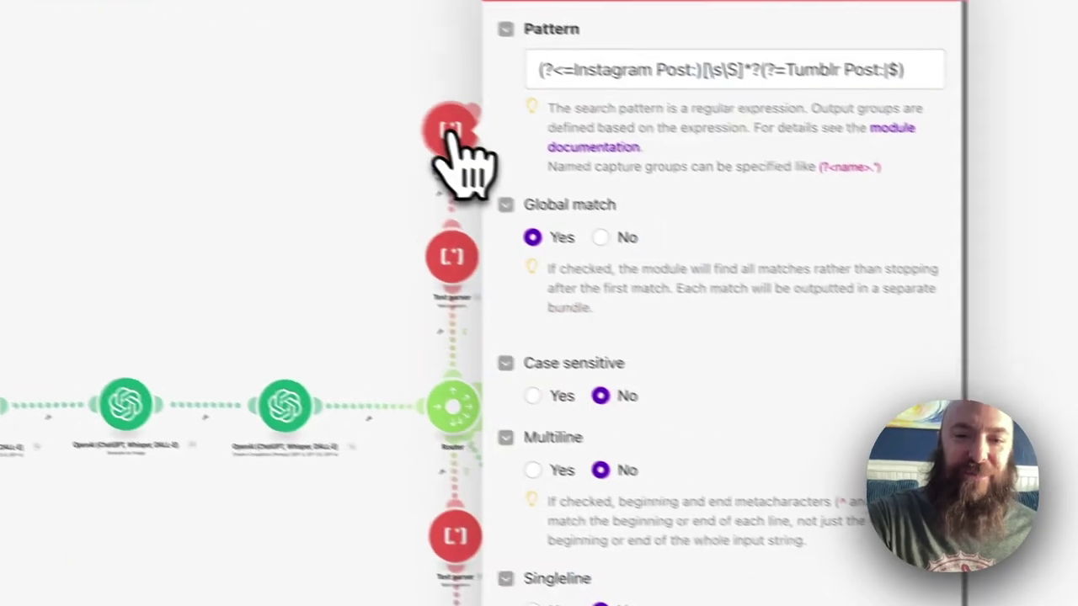
{"action": "scroll", "coordinate": [683, 399], "scroll_direction": "down", "scroll_amount": 5}
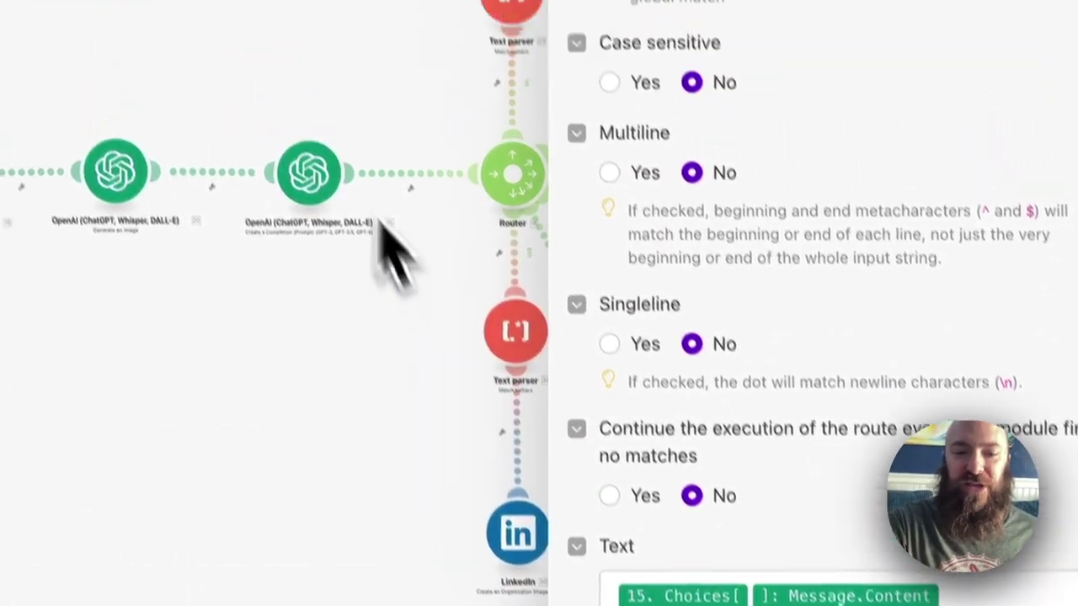
- Examine how the image passes through the Facebook Upload a Photo file, the Get a Photo ID and the Instagram photo URL
{"action": "left_click", "coordinate": [328, 101]}
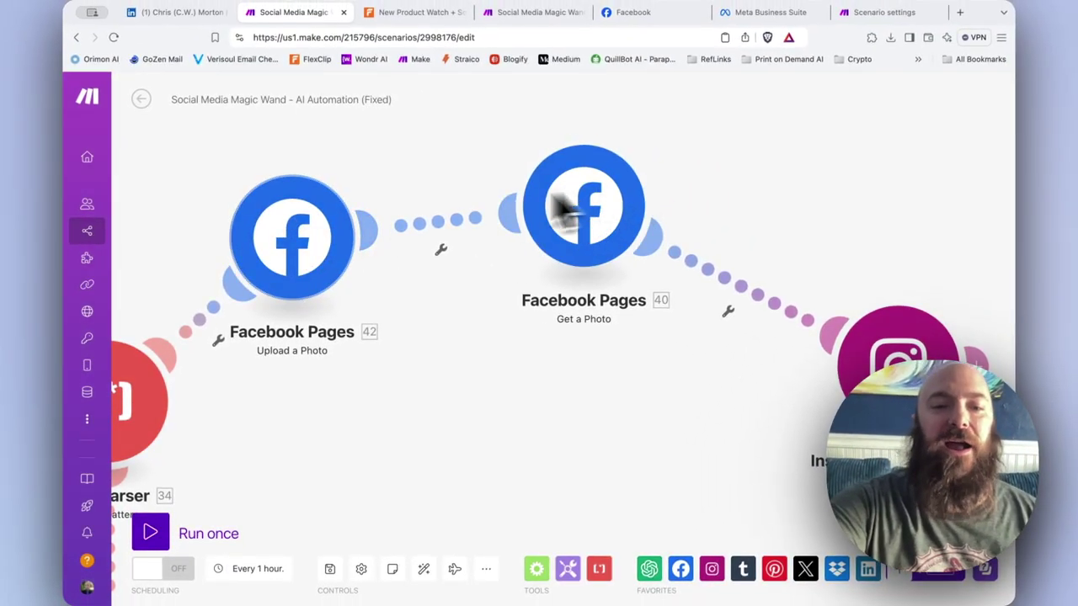
{"action": "left_click", "coordinate": [304, 241]}
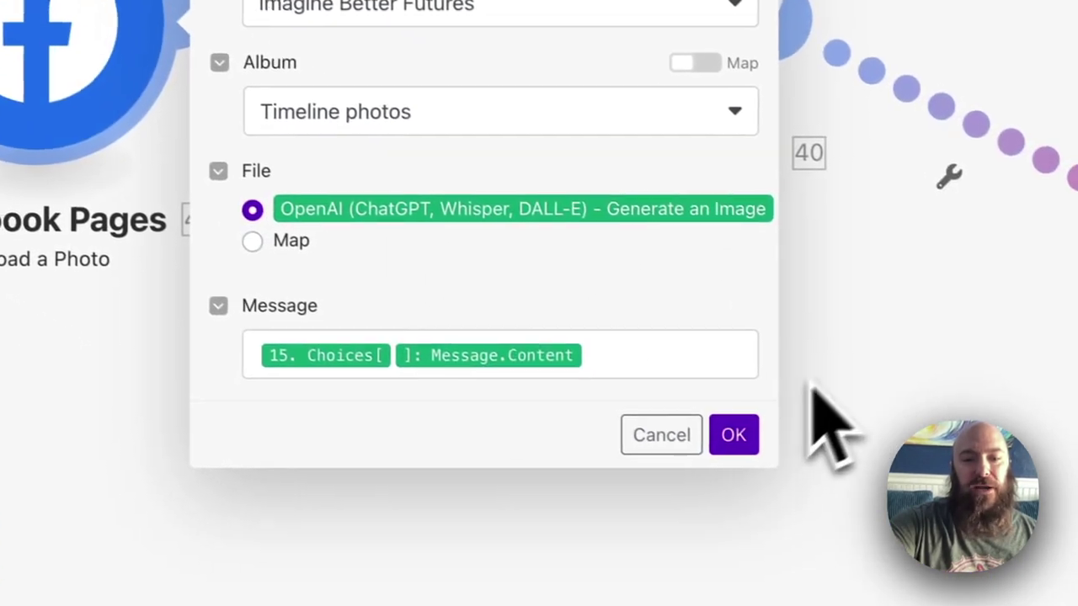
{"action": "left_click", "coordinate": [978, 595]}
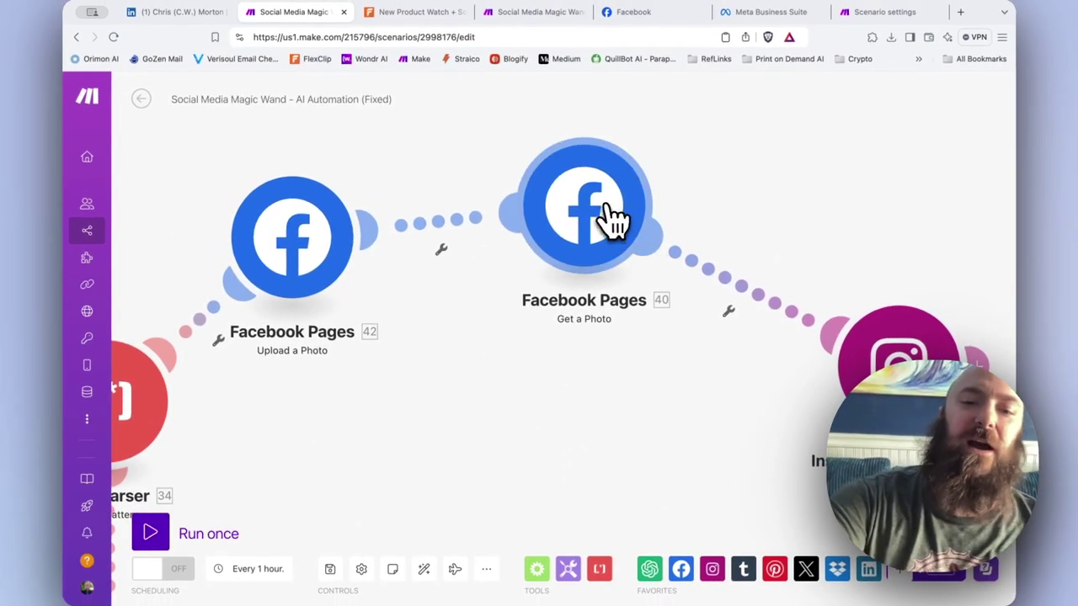
{"action": "left_click", "coordinate": [633, 200]}
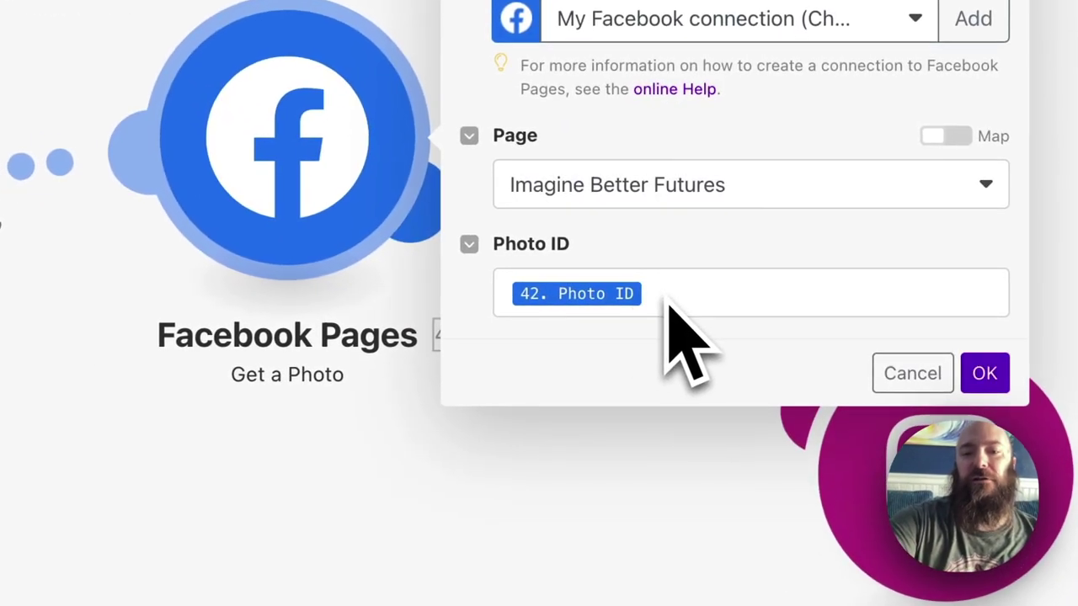
{"action": "left_click", "coordinate": [880, 522]}
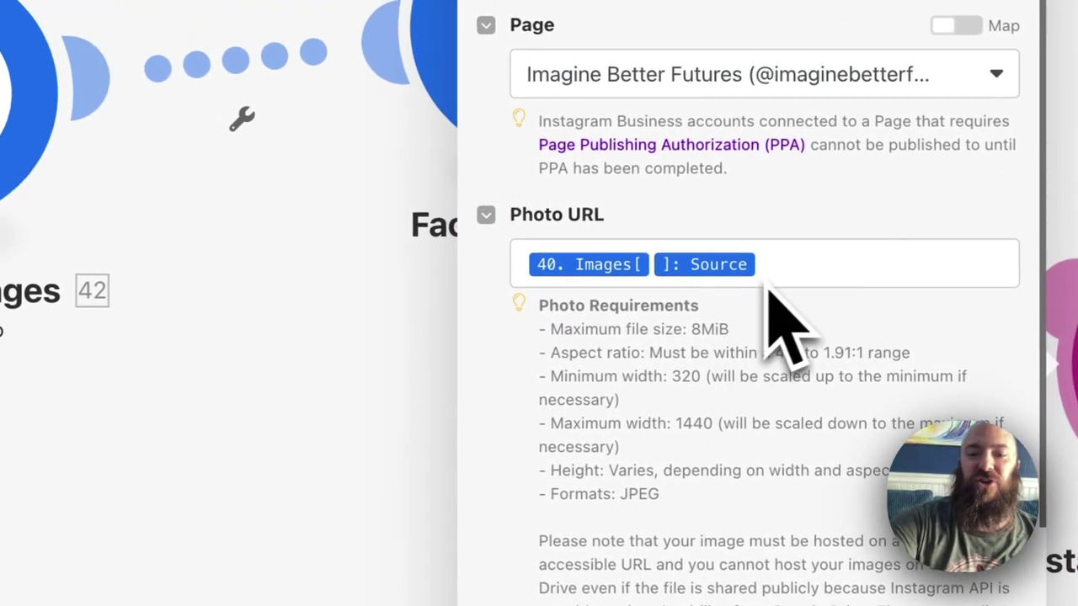
{"action": "left_click", "coordinate": [376, 263]}
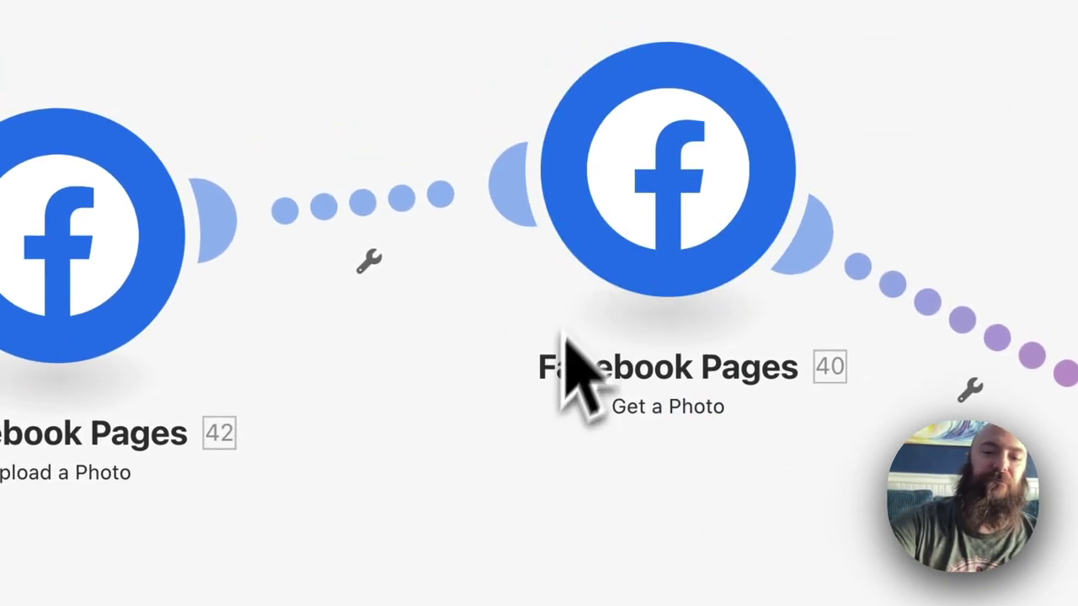
{"action": "scroll", "coordinate": [518, 463], "scroll_direction": "down", "scroll_amount": 5}
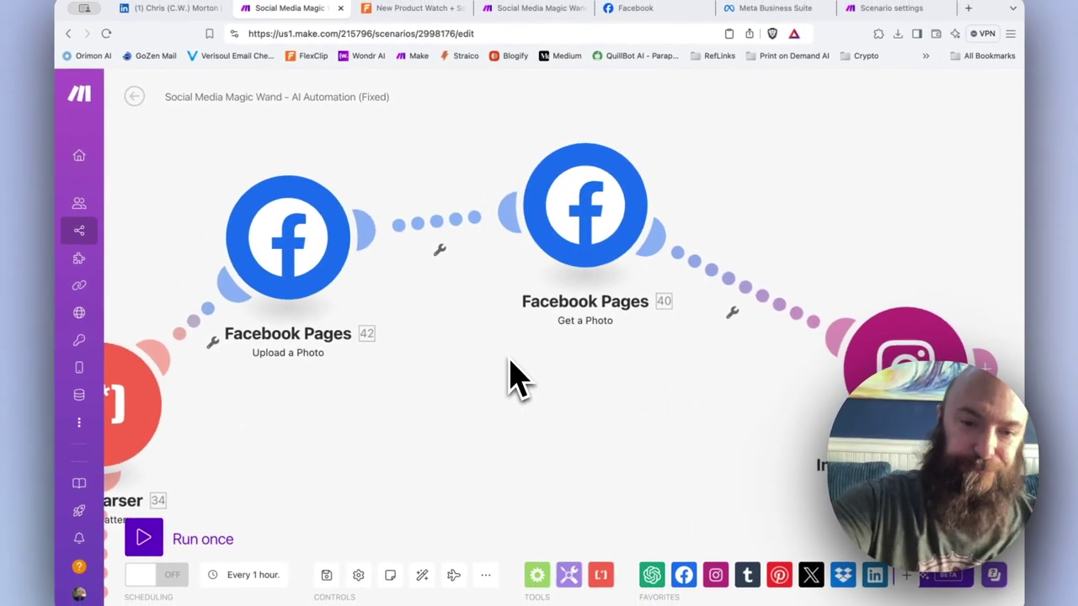